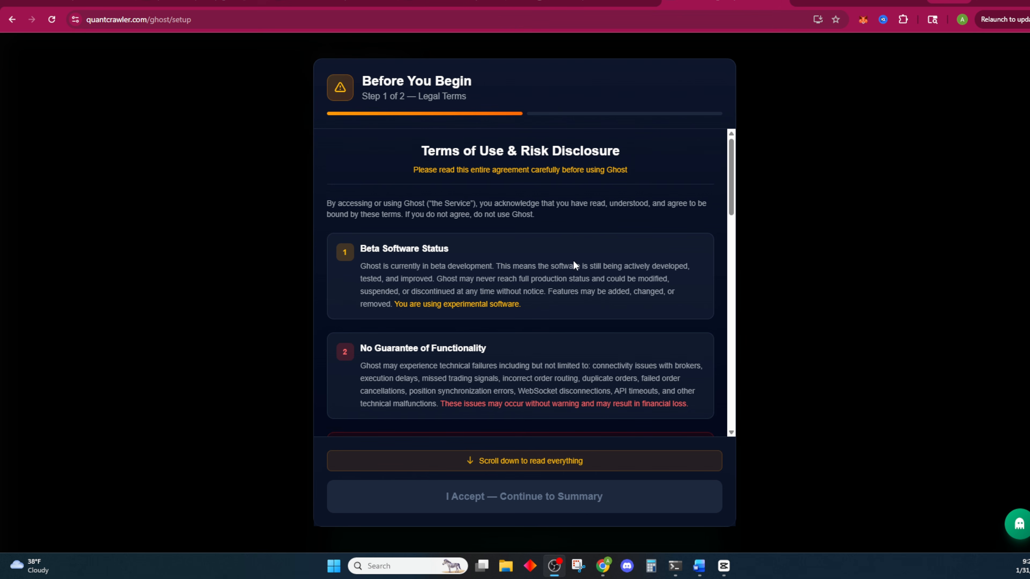
- Read through the Terms of Use & Risk Disclosure and accept them to continue to the summary
scroll(496, 299, "down", 2)
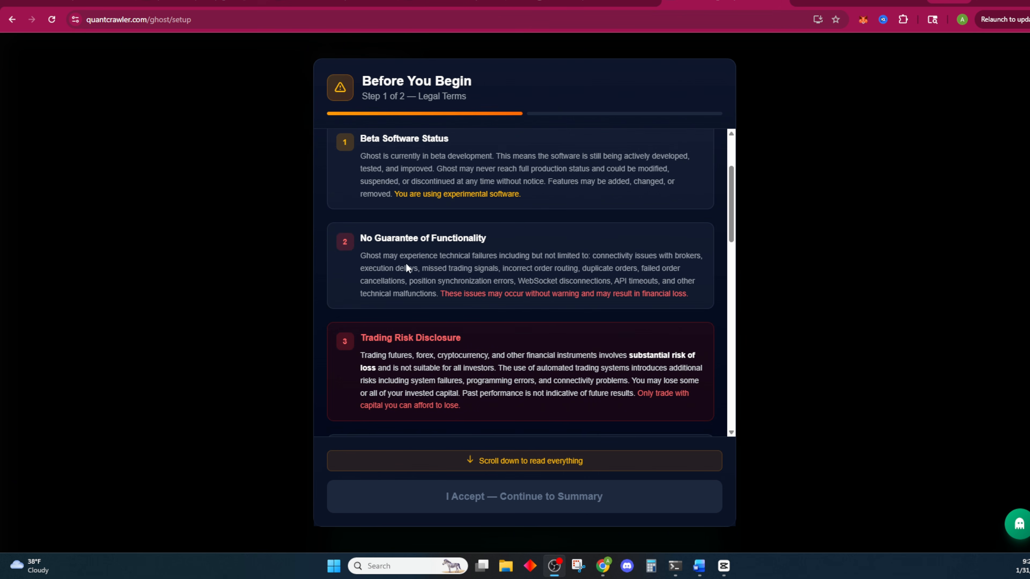
scroll(405, 264, "down", 2)
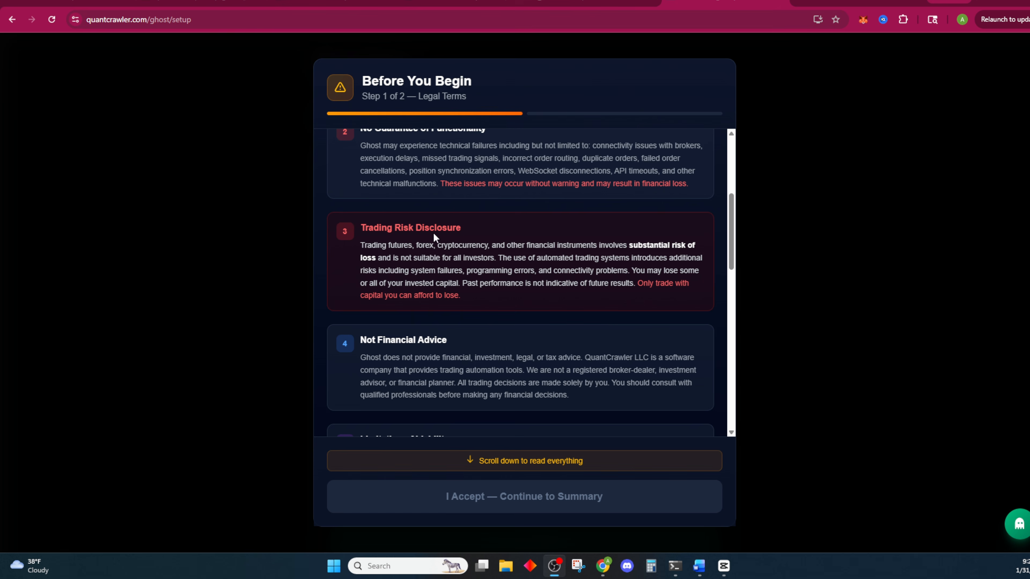
scroll(397, 264, "down", 2)
scroll(422, 267, "down", 2)
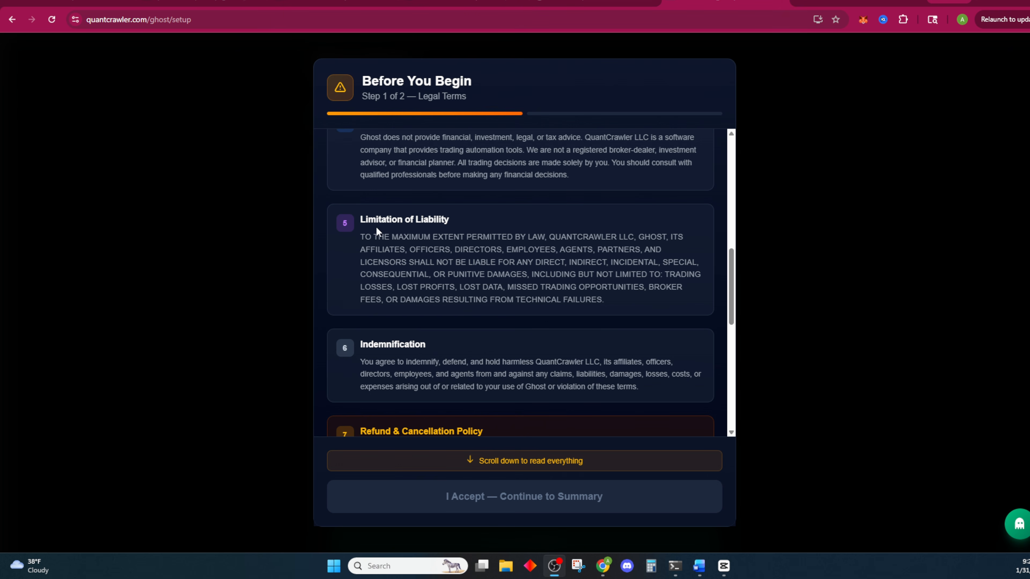
scroll(410, 234, "down", 2)
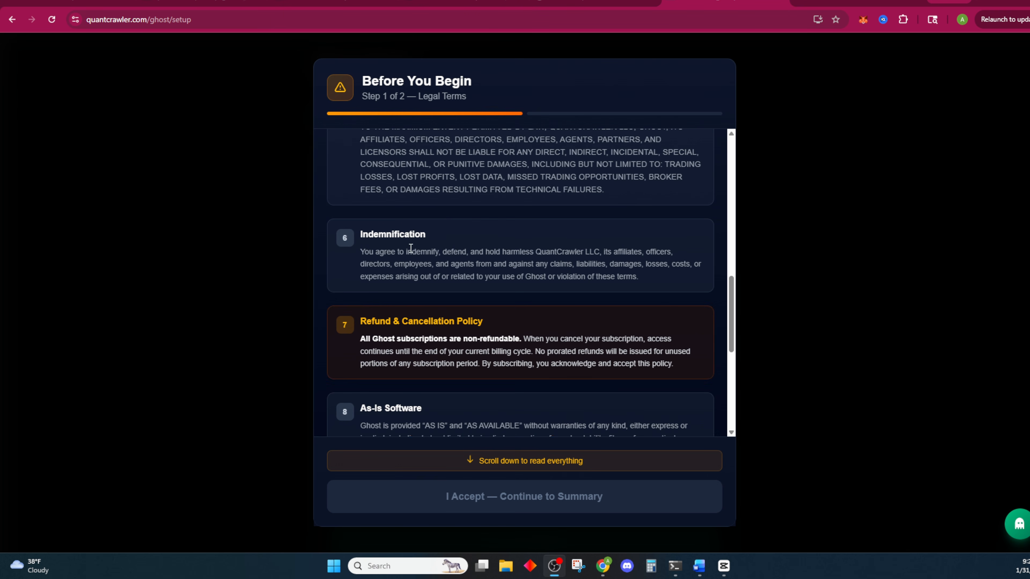
scroll(458, 235, "down", 2)
scroll(422, 260, "down", 2)
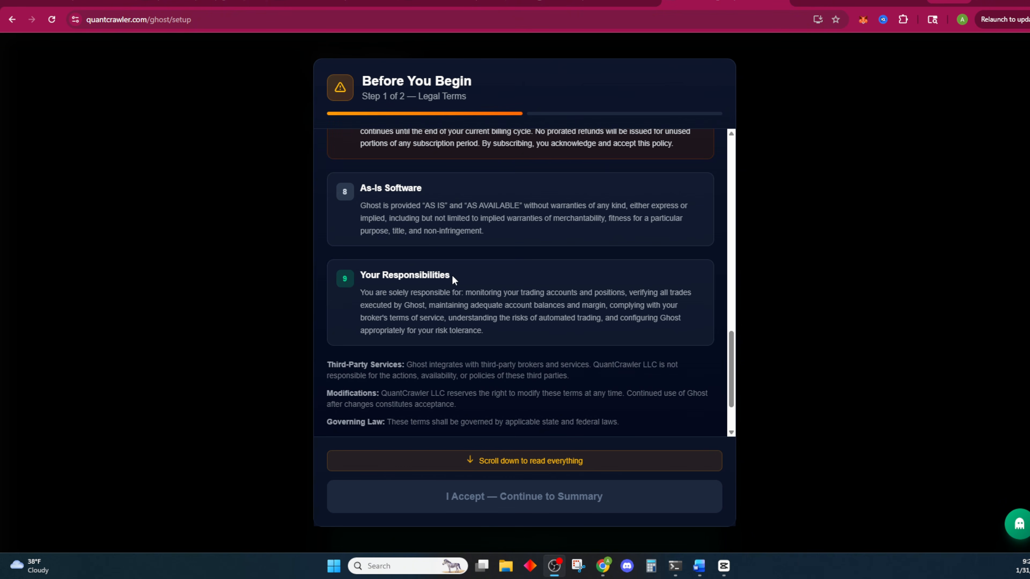
left_click_drag(373, 293, 462, 292)
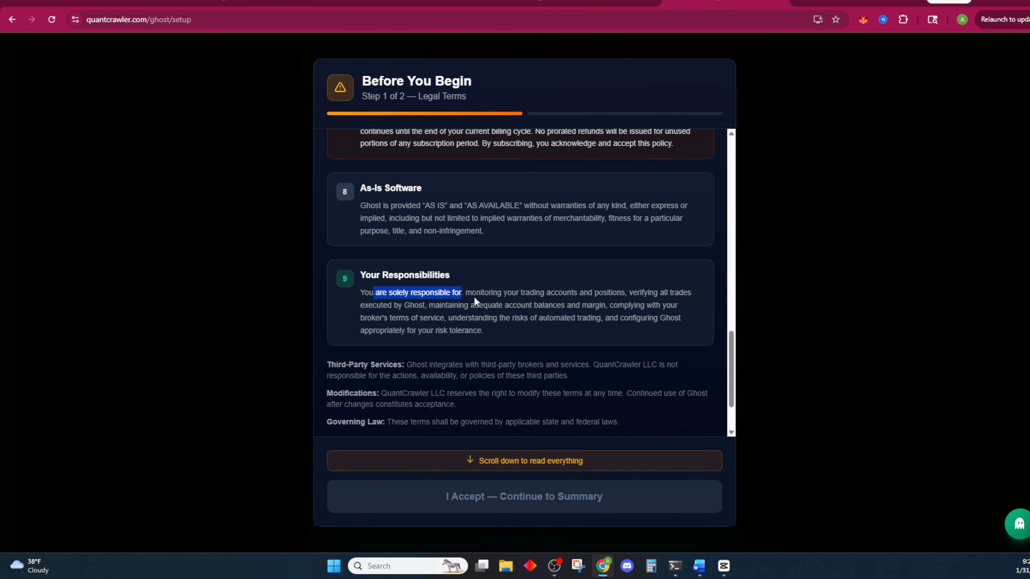
scroll(474, 299, "down", 1)
left_click(565, 485)
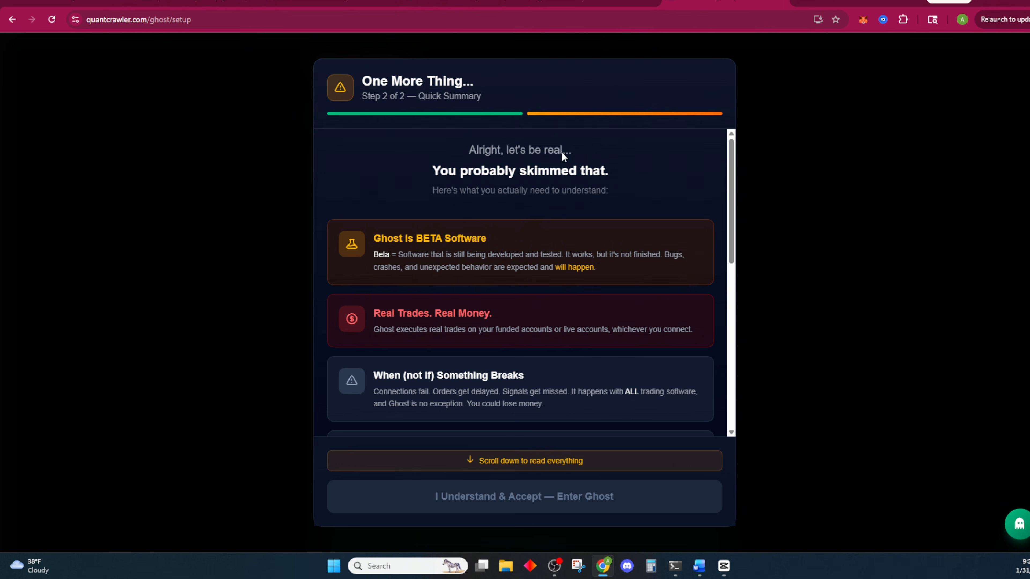
- Accept the quick summary of the terms to enter Ghost, and get the setup wizard started
scroll(519, 299, "down", 10)
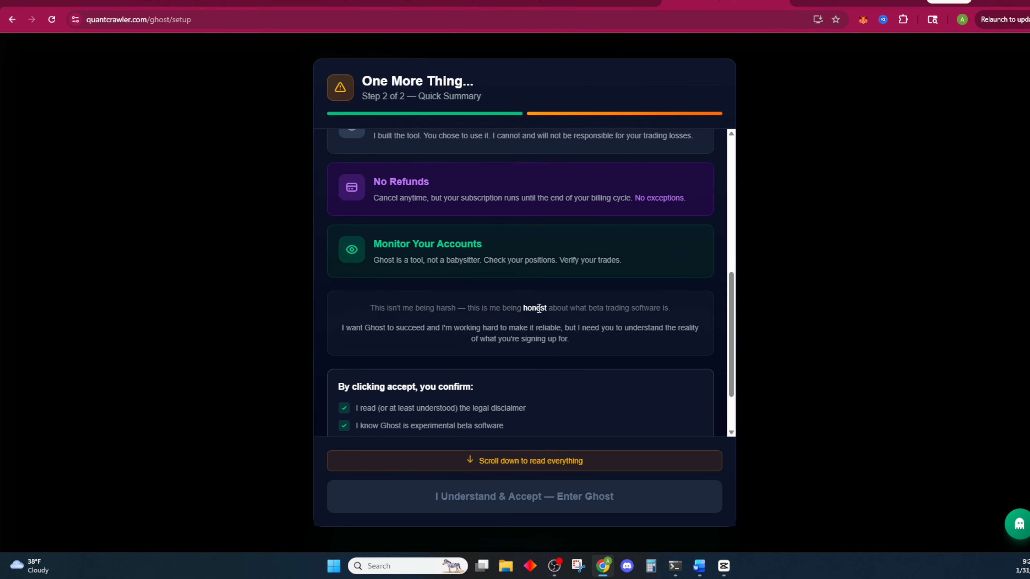
left_click(534, 497)
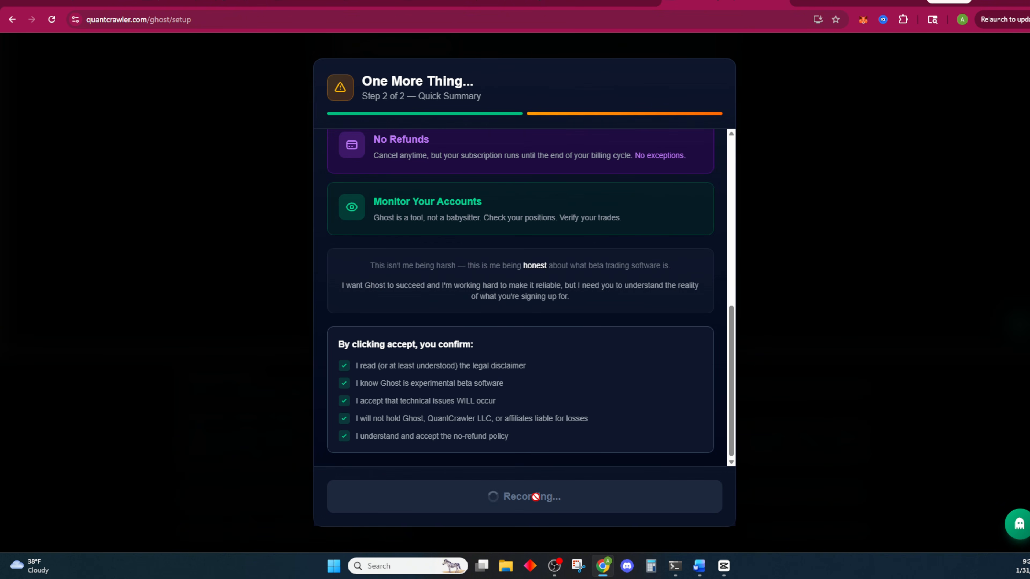
scroll(648, 437, "up", 5)
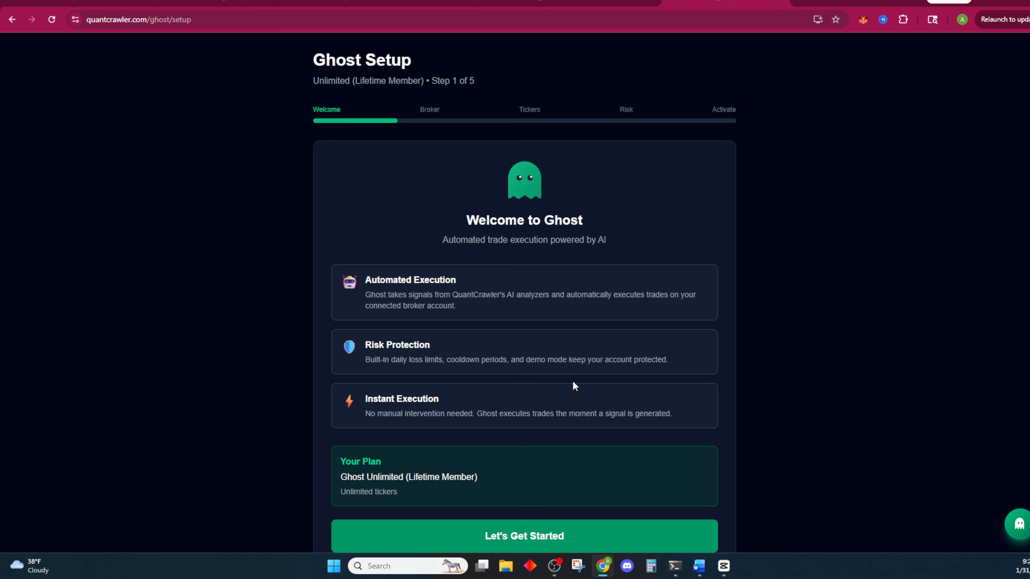
left_click(529, 539)
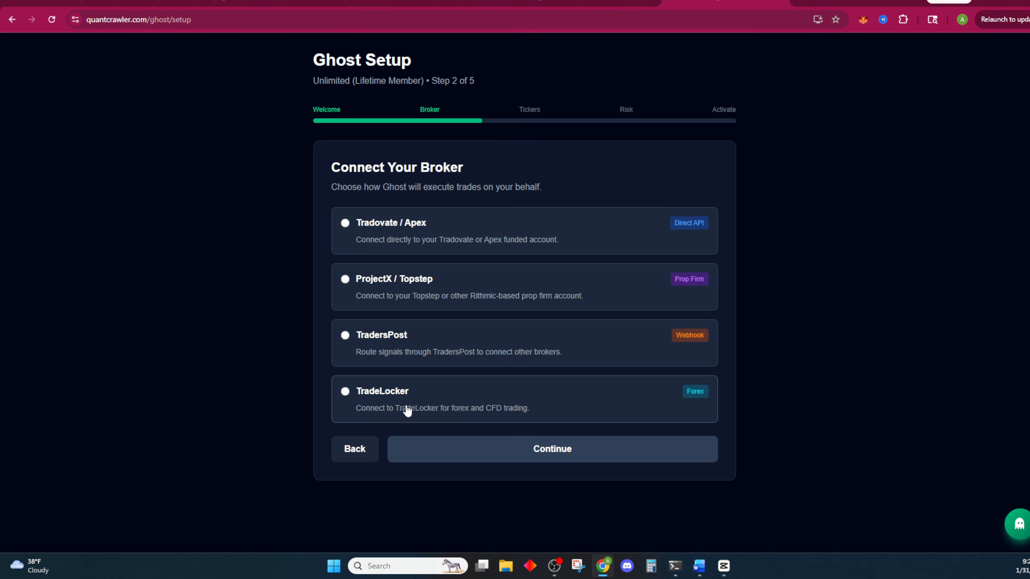
- Choose Tradovate / Apex as the broker and accept the risk disclosure to connect the live account
left_click(344, 227)
scroll(781, 306, "down", 5)
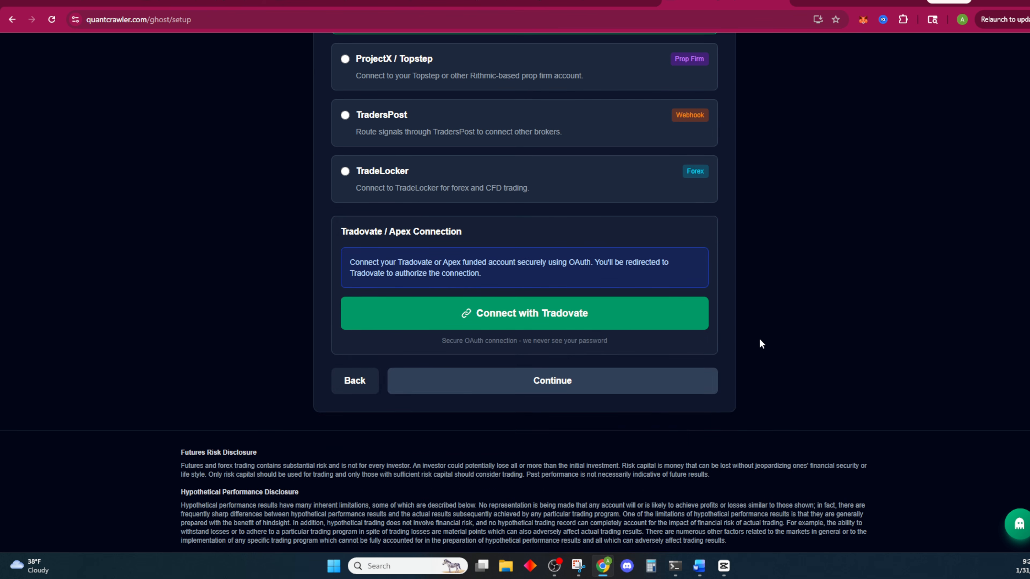
left_click(526, 308)
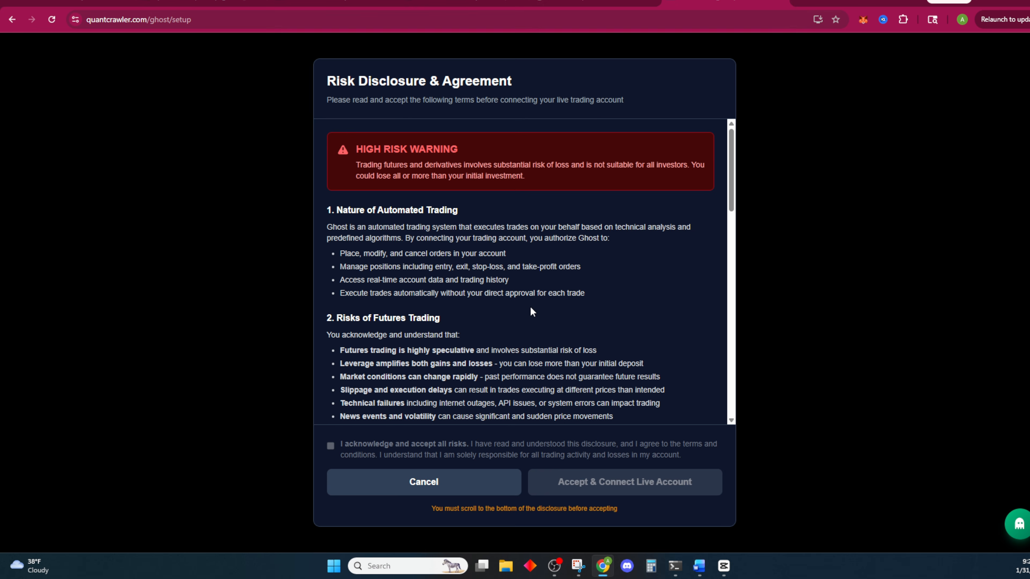
scroll(476, 267, "down", 15)
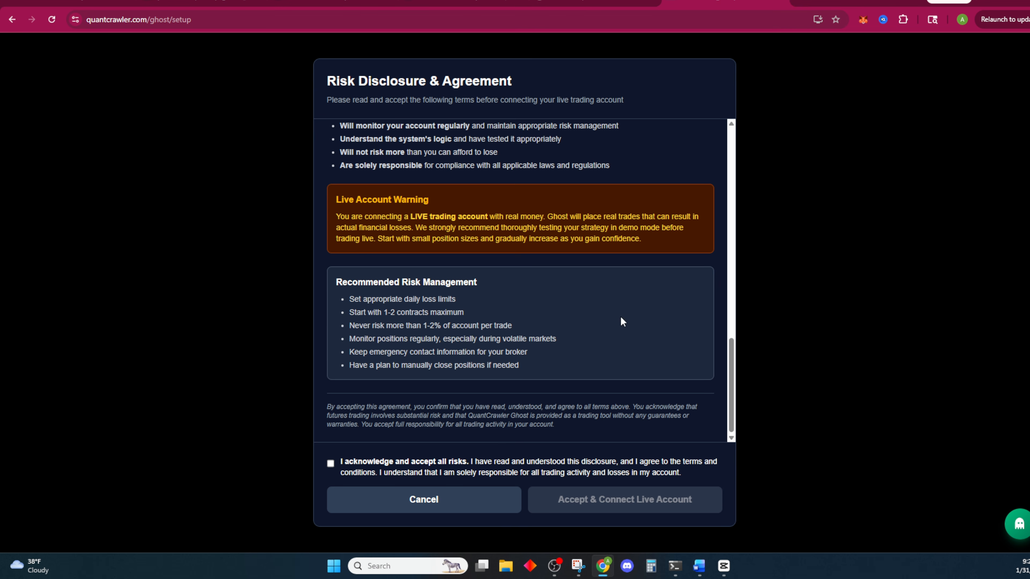
left_click(331, 463)
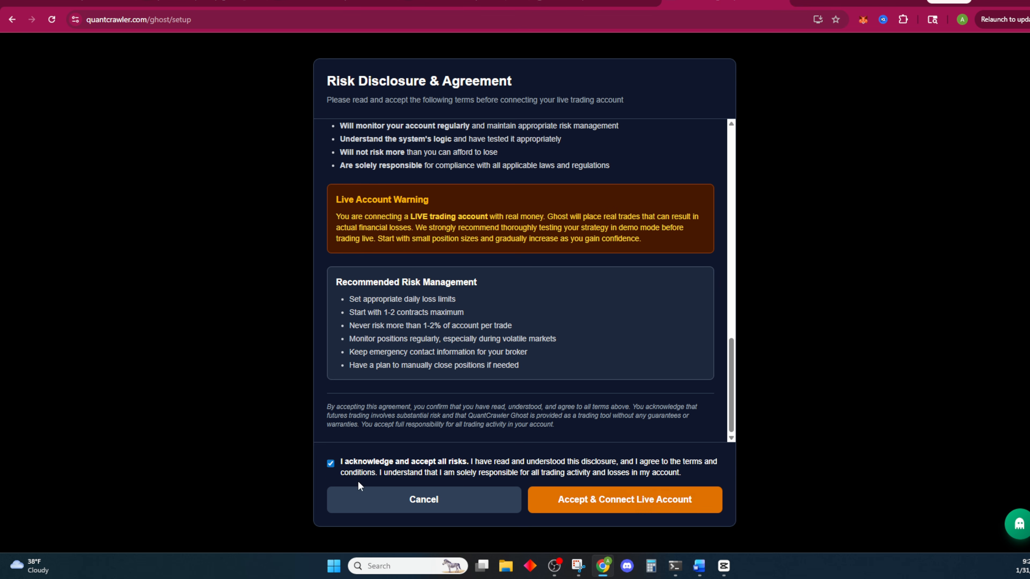
left_click(642, 500)
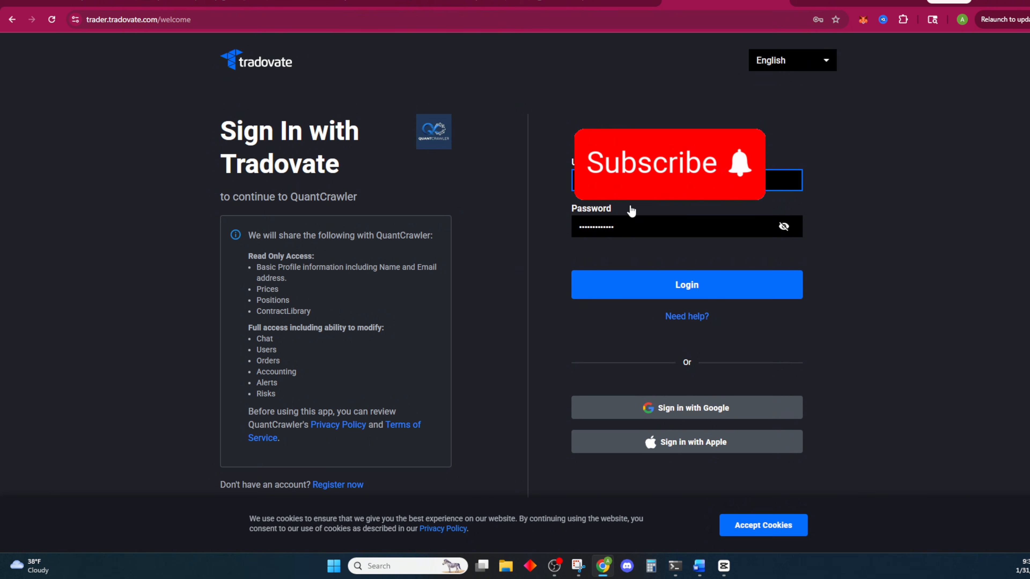
- Sign in to Tradovate with the prefilled credentials and continue to the ticker selection
left_click(687, 288)
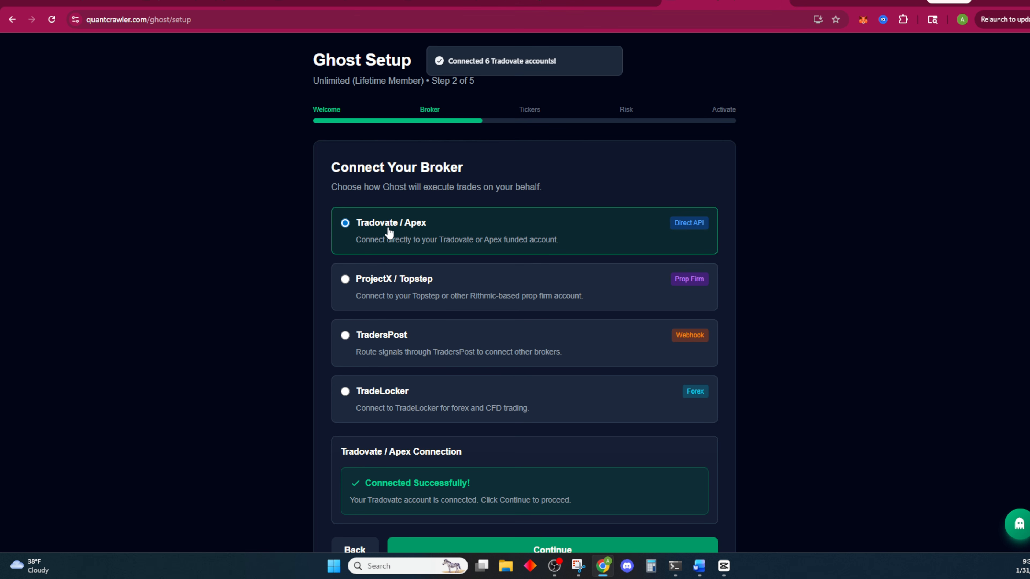
scroll(453, 243, "down", 2)
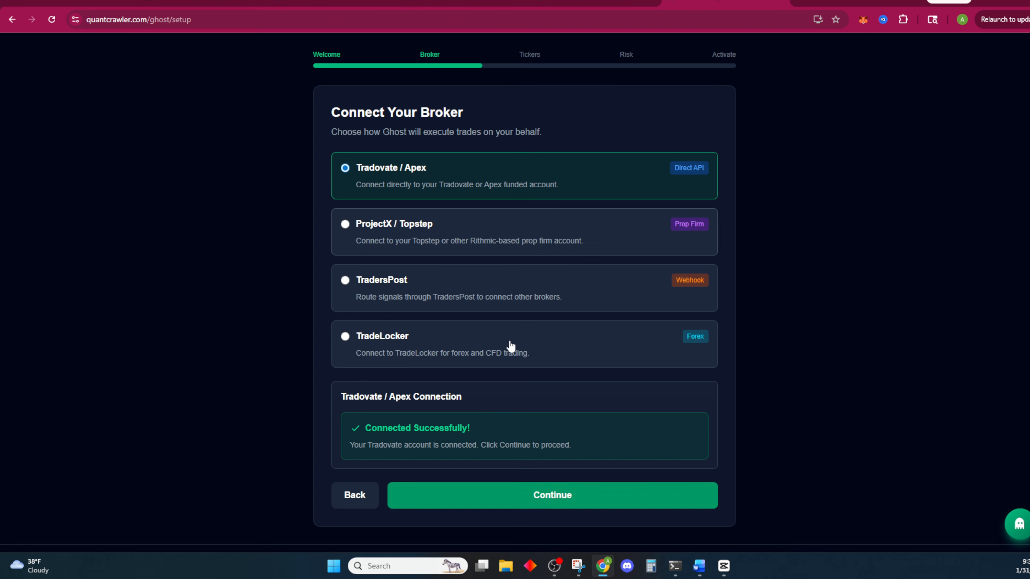
left_click(551, 493)
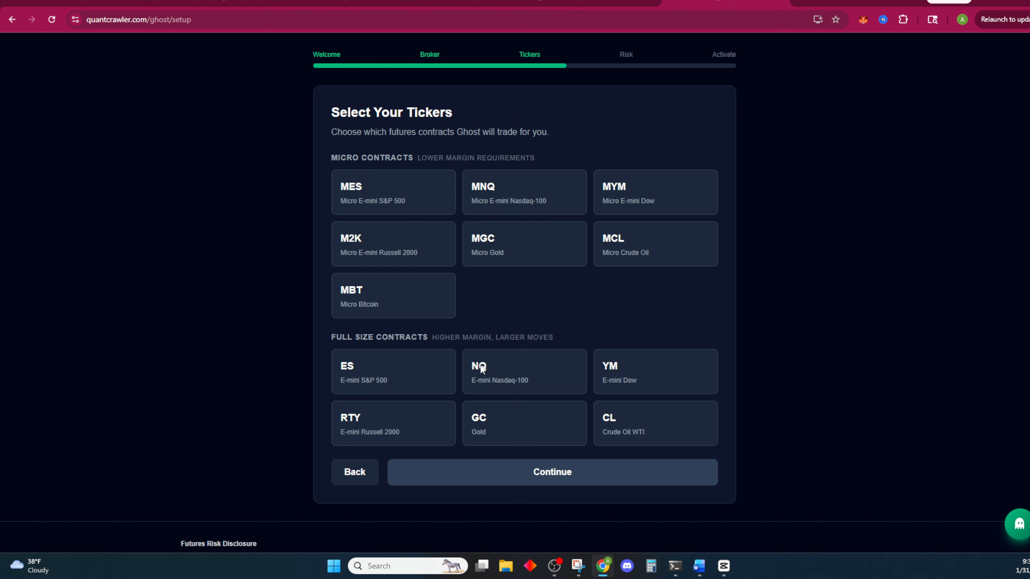
- Select the MES micro contract as the ticker to trade and continue to risk management
scroll(438, 268, "down", 1)
scroll(457, 368, "up", 2)
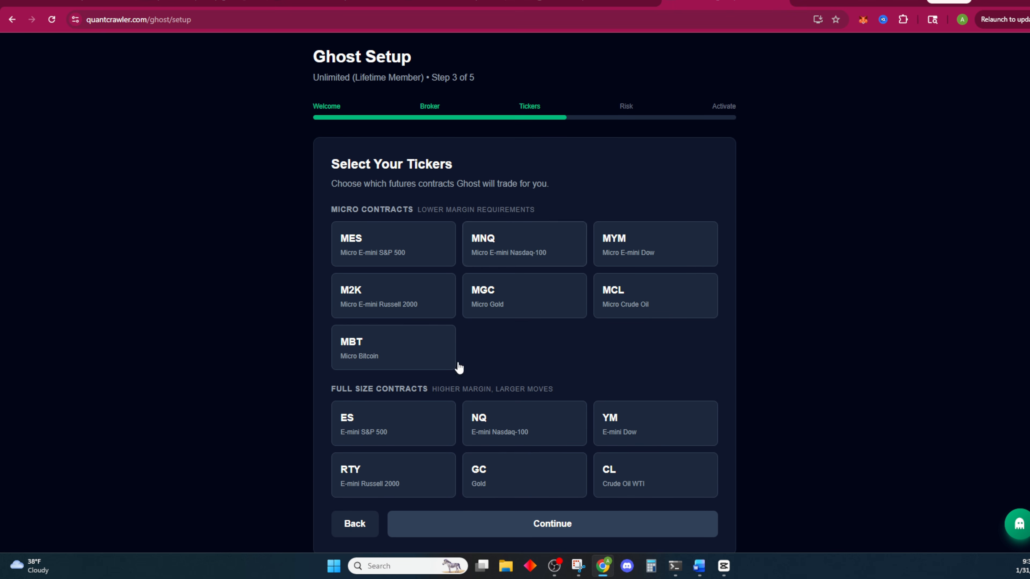
scroll(528, 306, "down", 1)
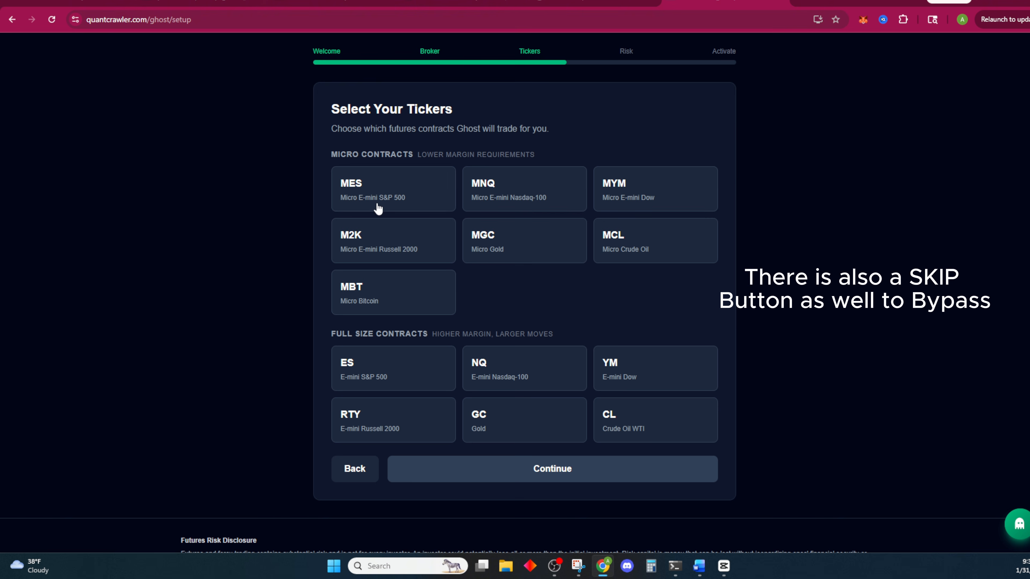
left_click(371, 194)
left_click(503, 510)
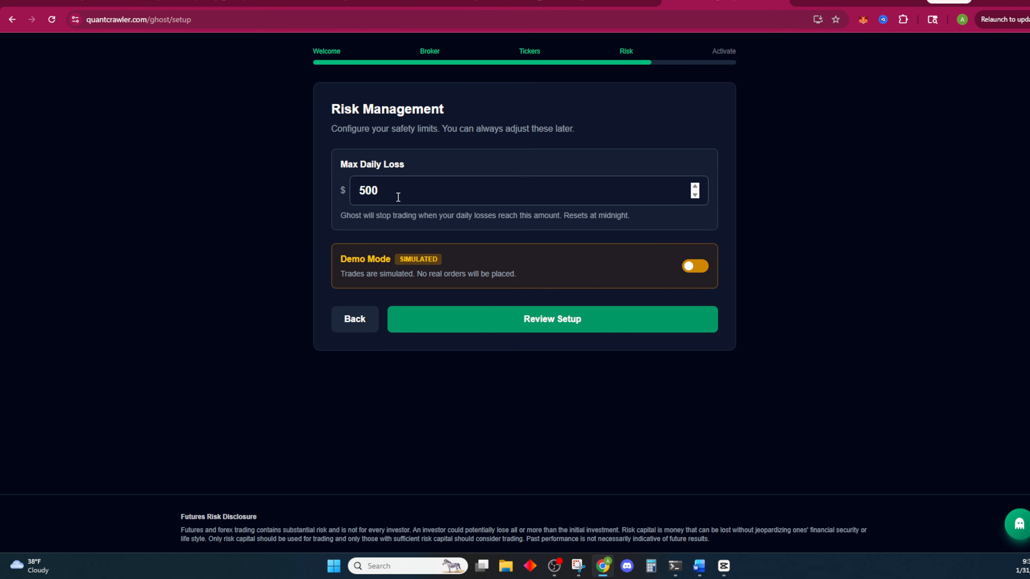
- Keep the $500 maximum daily loss and Demo Mode, review the setup and activate Ghost
left_click(555, 318)
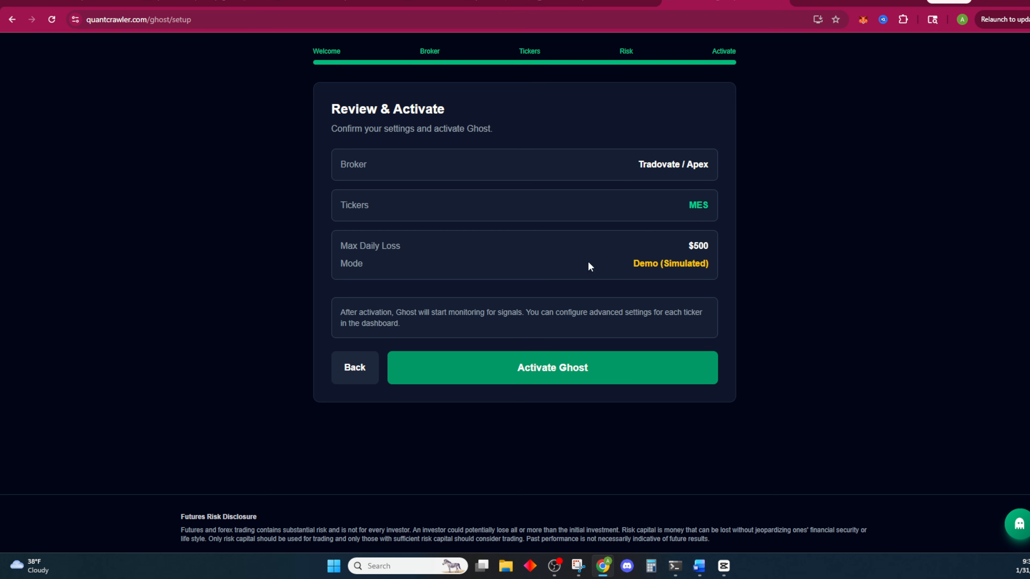
left_click(551, 369)
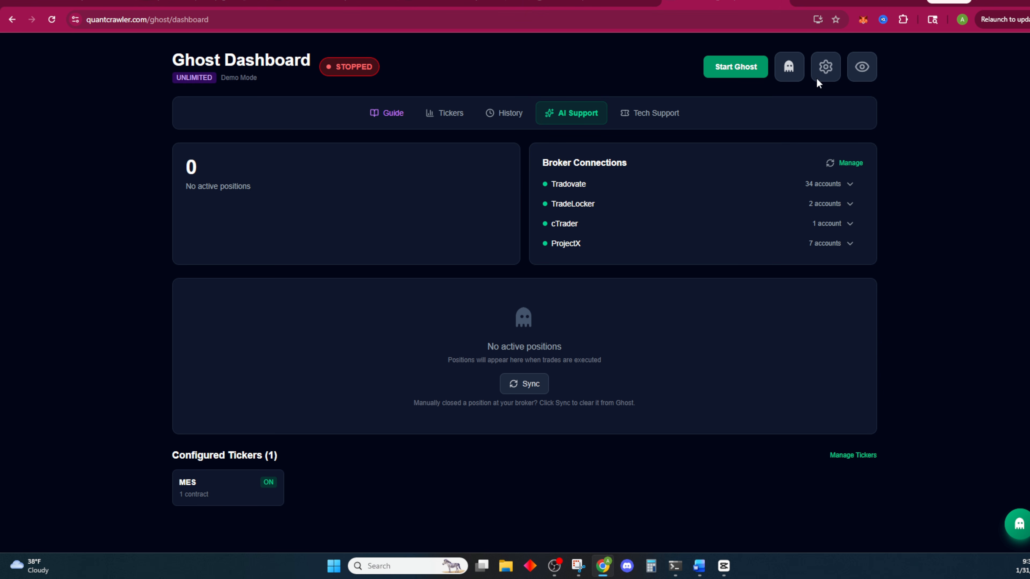
- Turn off Demo Mode in the general Ghost settings, save the settings and copy the user ID
left_click(825, 70)
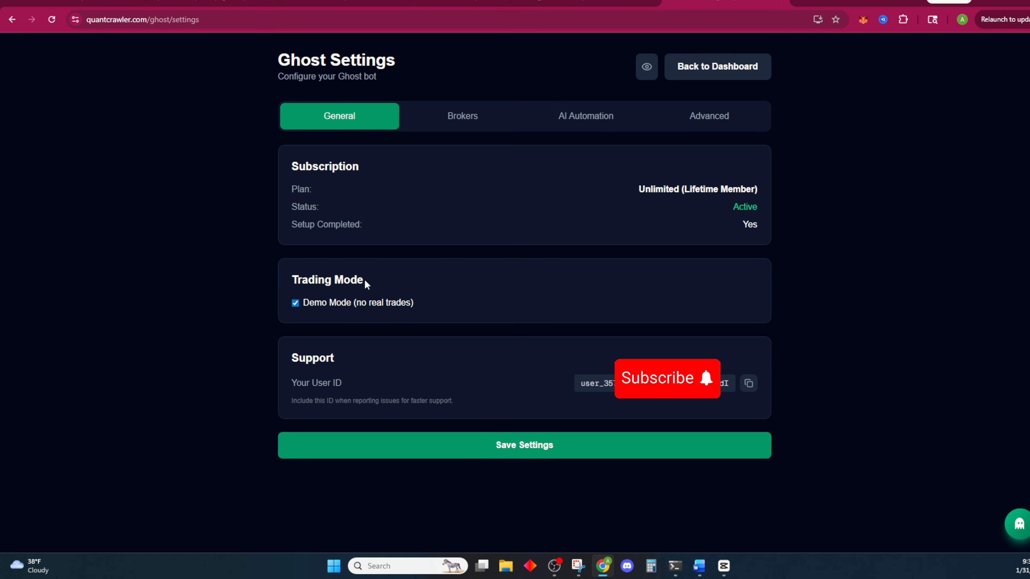
left_click(296, 303)
left_click(513, 439)
left_click(748, 384)
- Review the TradeLocker and cTrader connection details in the broker settings, and view the advanced settings
left_click(447, 117)
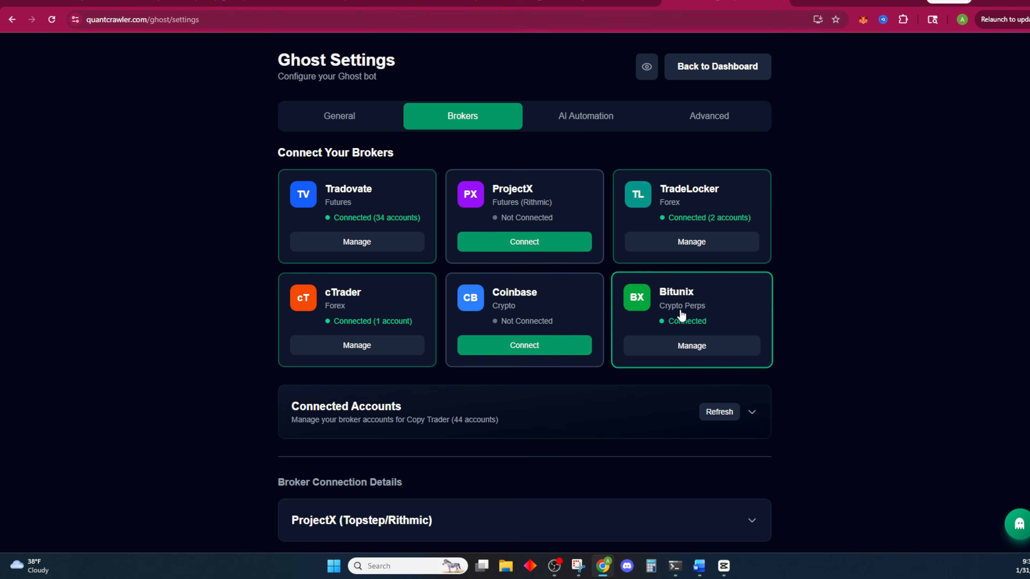
scroll(510, 284, "down", 7)
scroll(492, 279, "down", 1)
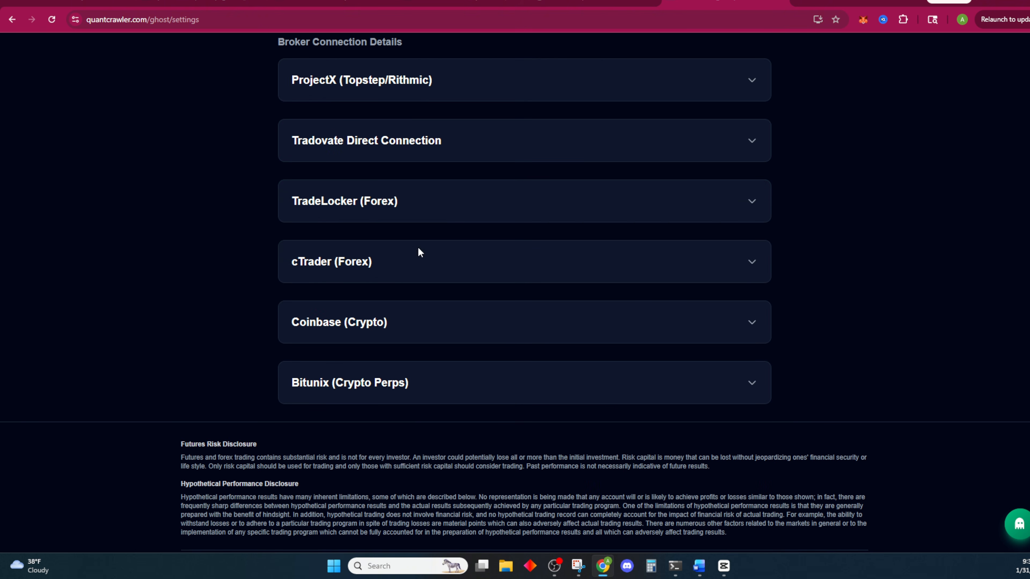
left_click(432, 209)
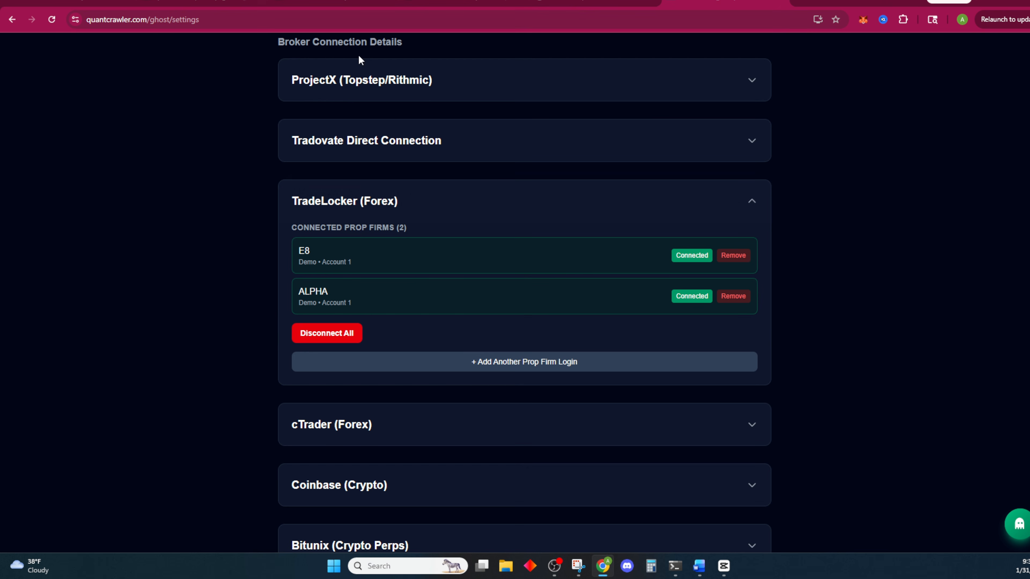
left_click(448, 207)
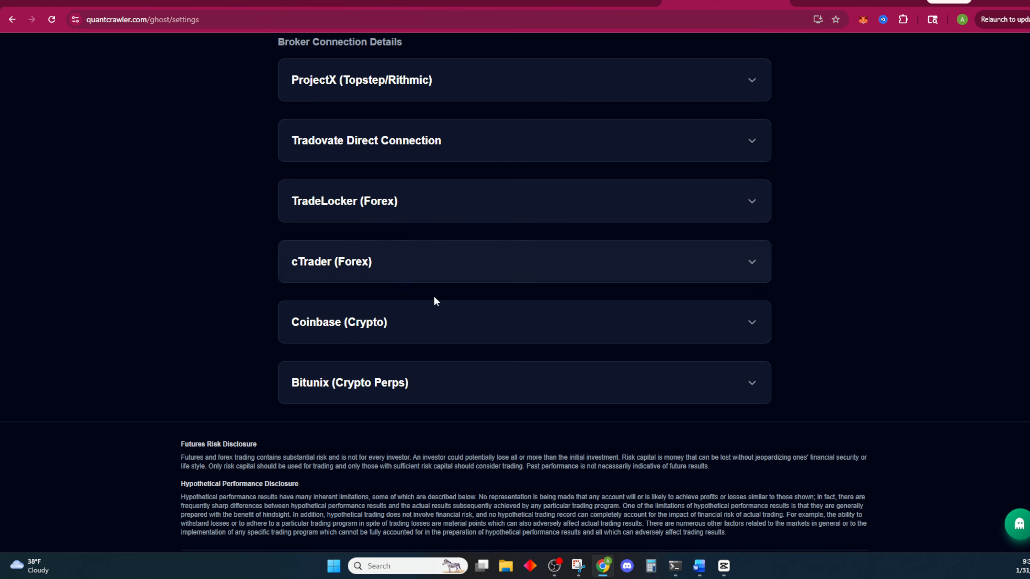
left_click(431, 262)
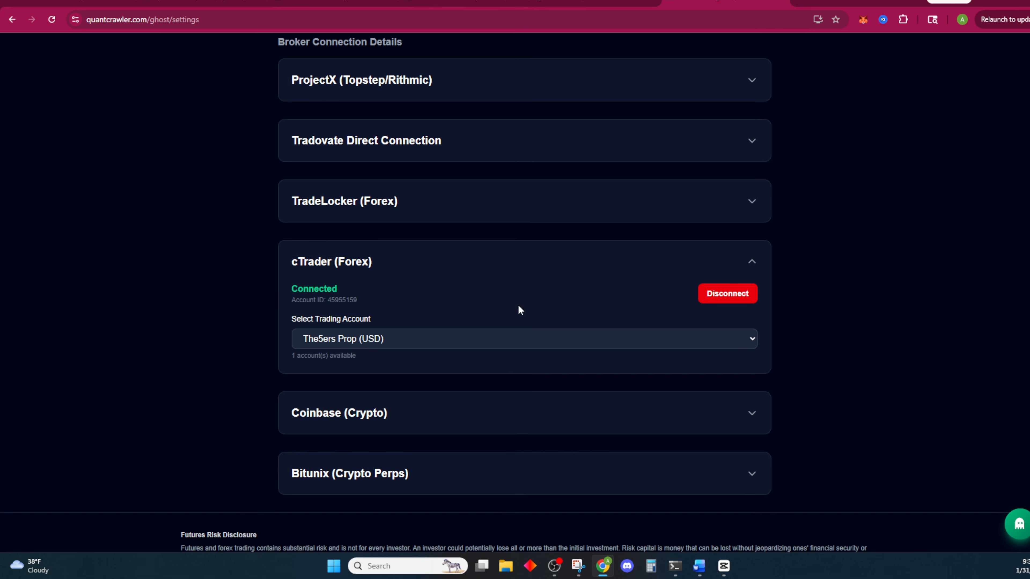
left_click(435, 272)
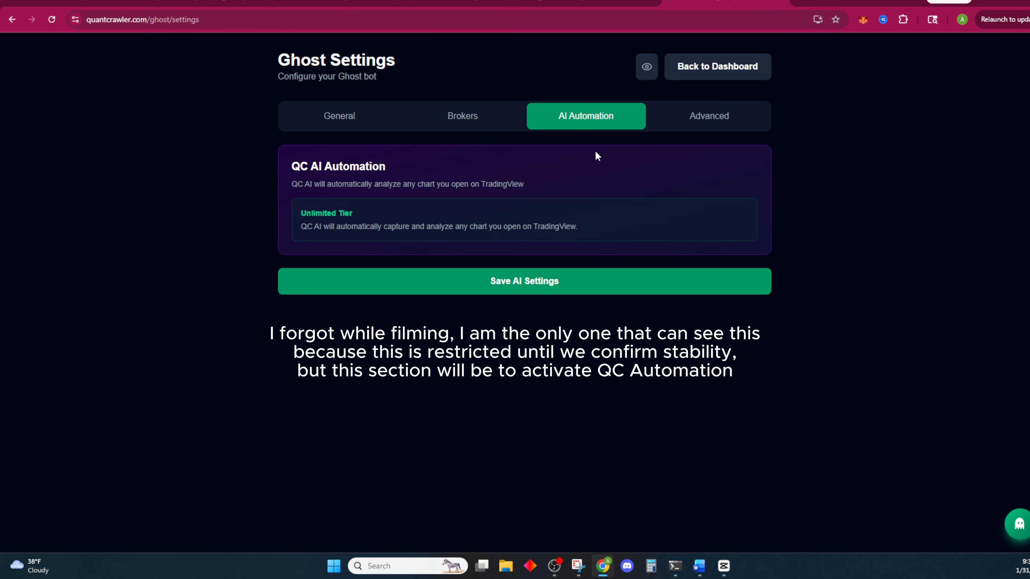
left_click(712, 123)
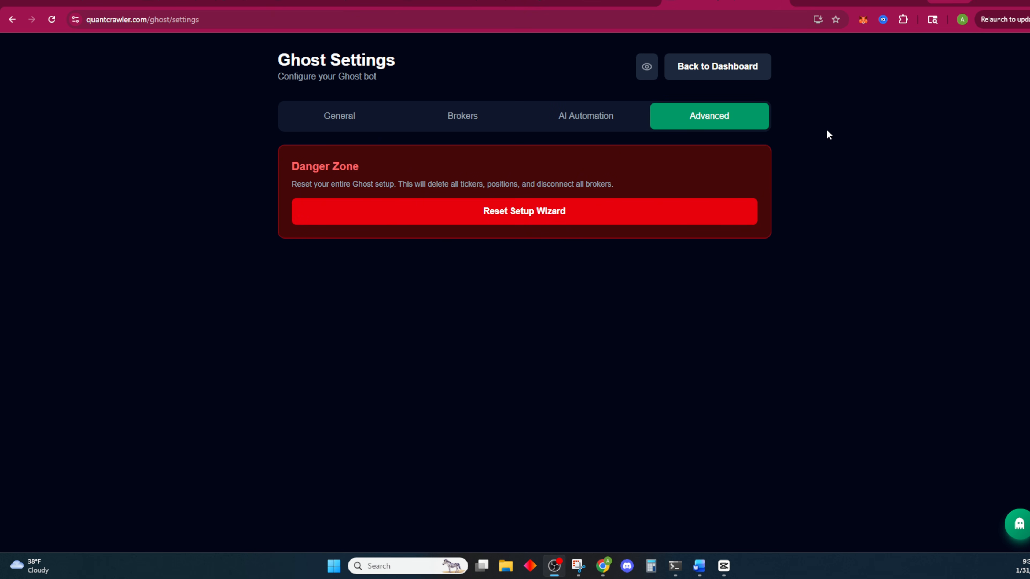
- Open the ProjectX (Topstep/Rithmic) connection form in the broker settings
left_click(457, 116)
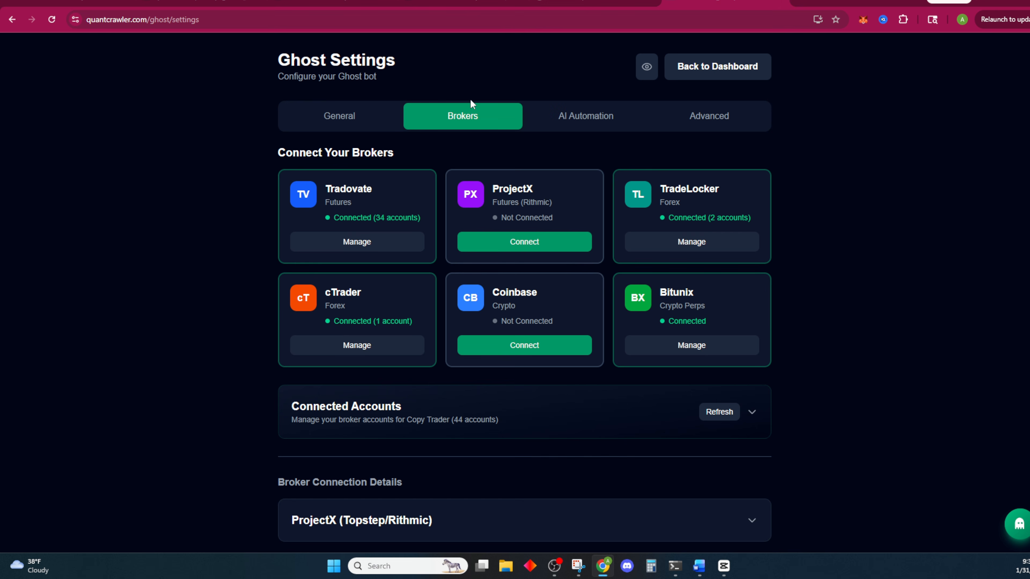
left_click(522, 243)
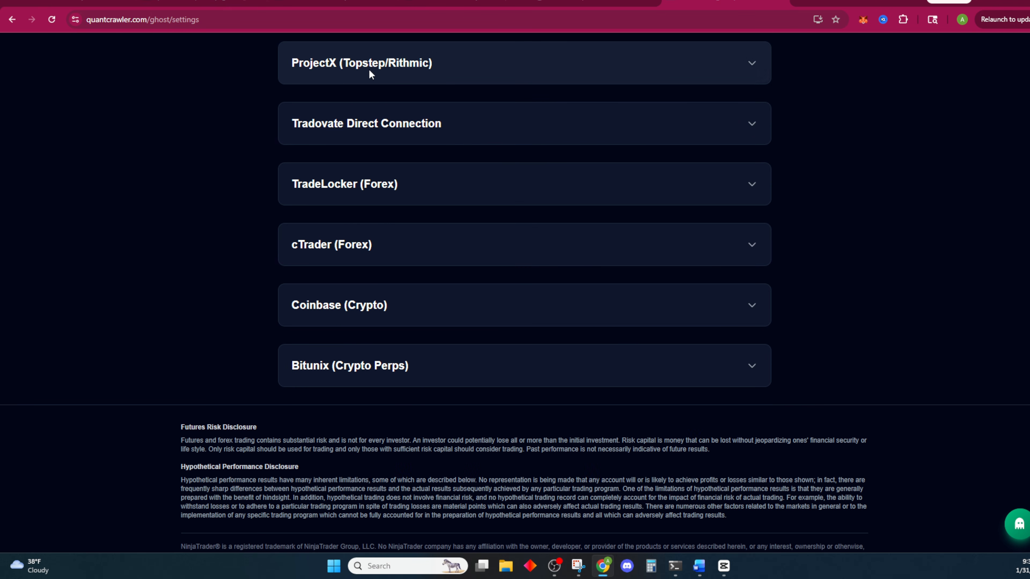
left_click(377, 66)
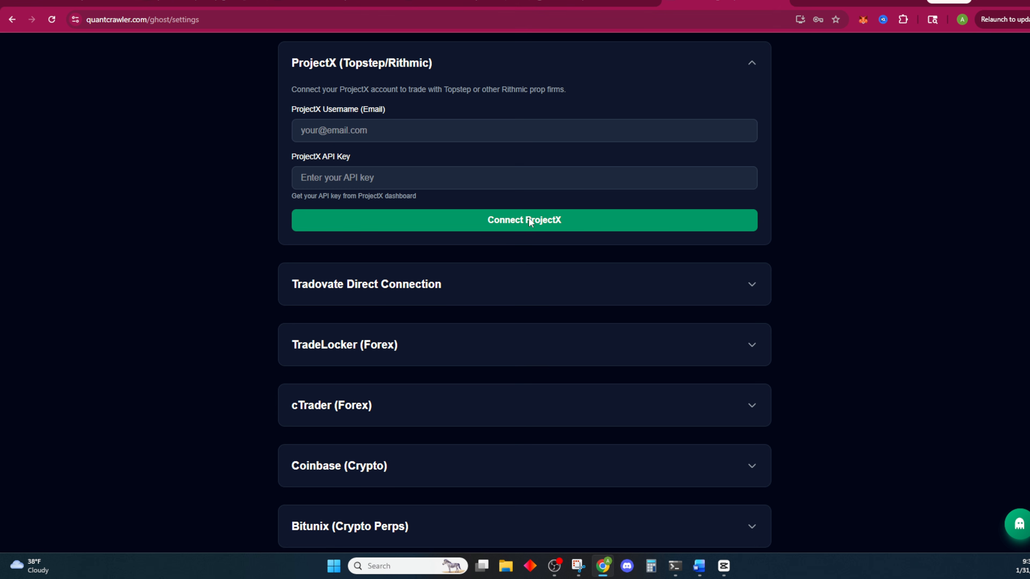
- Open the ticker management page and look through its futures, forex and crypto ticker categories
scroll(547, 232, "up", 7)
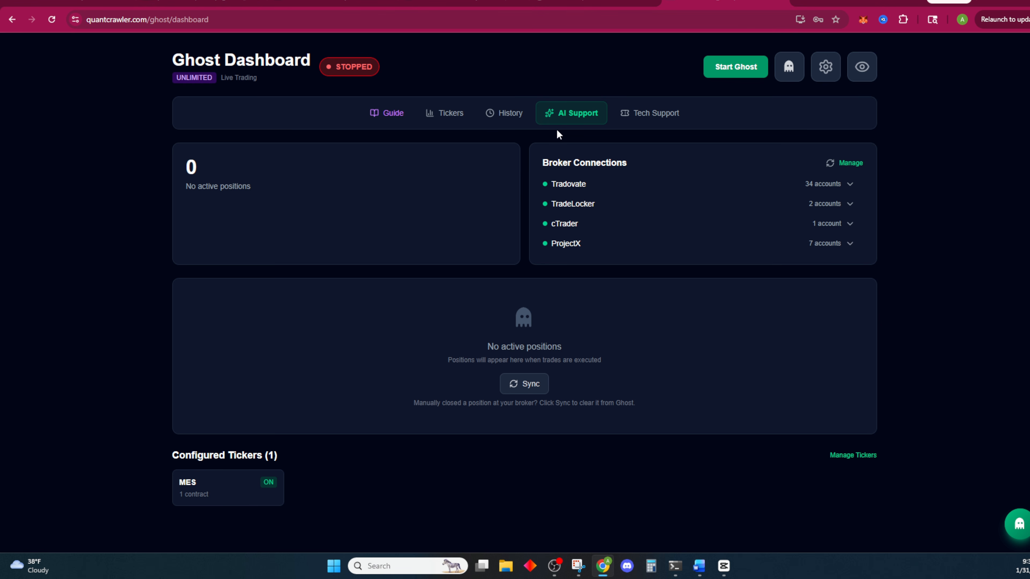
left_click(442, 119)
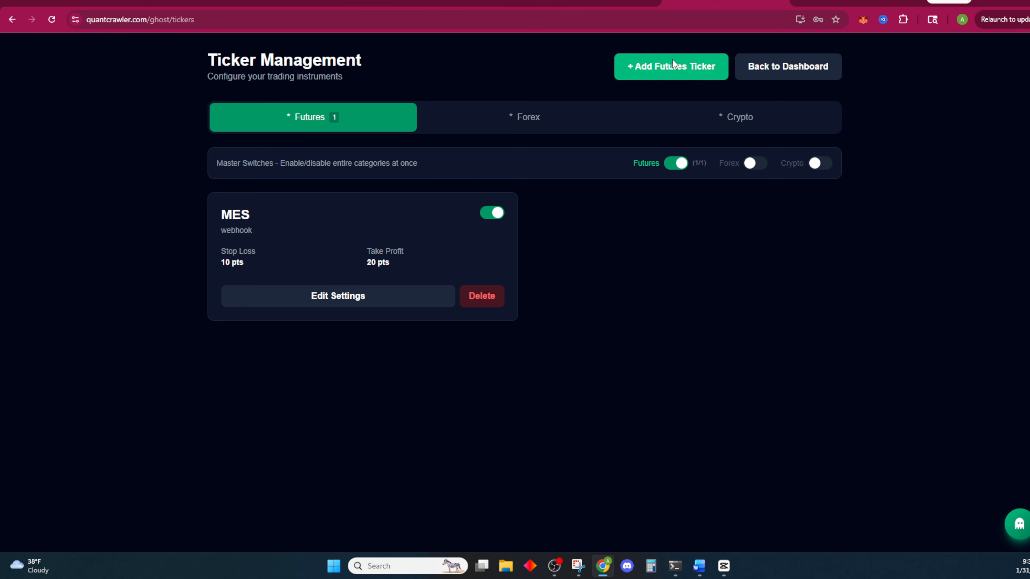
left_click(523, 118)
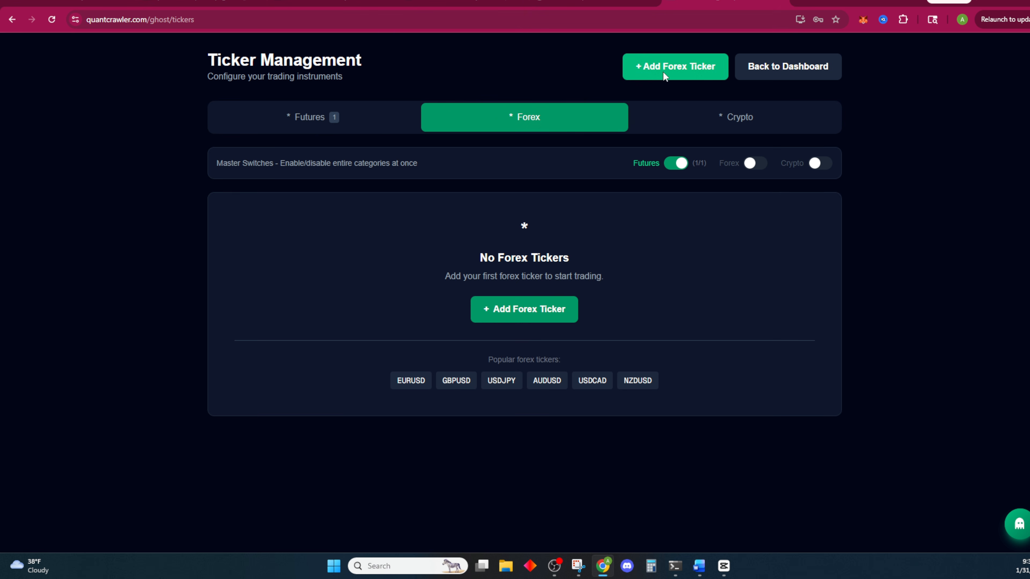
left_click(707, 118)
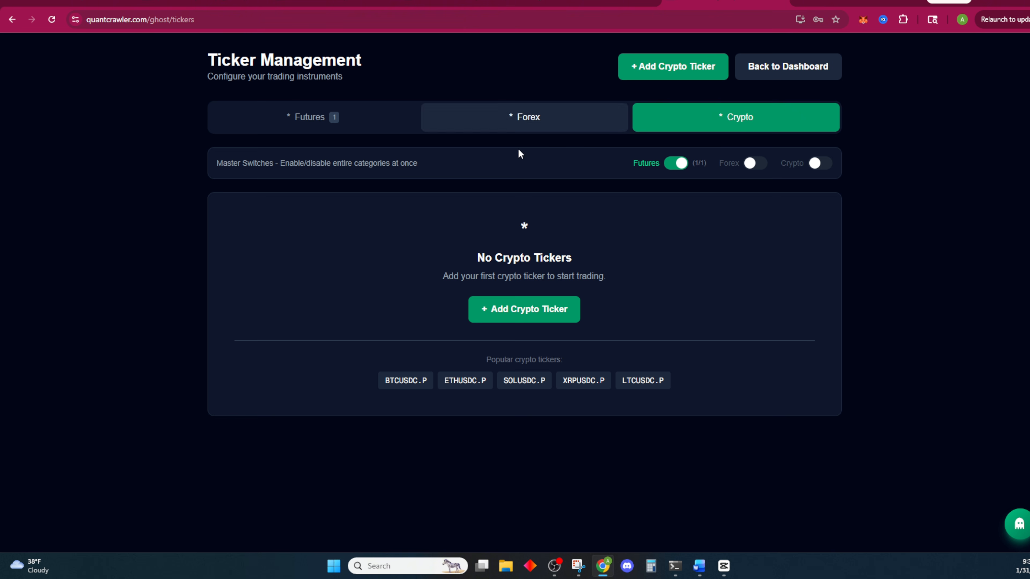
left_click(308, 122)
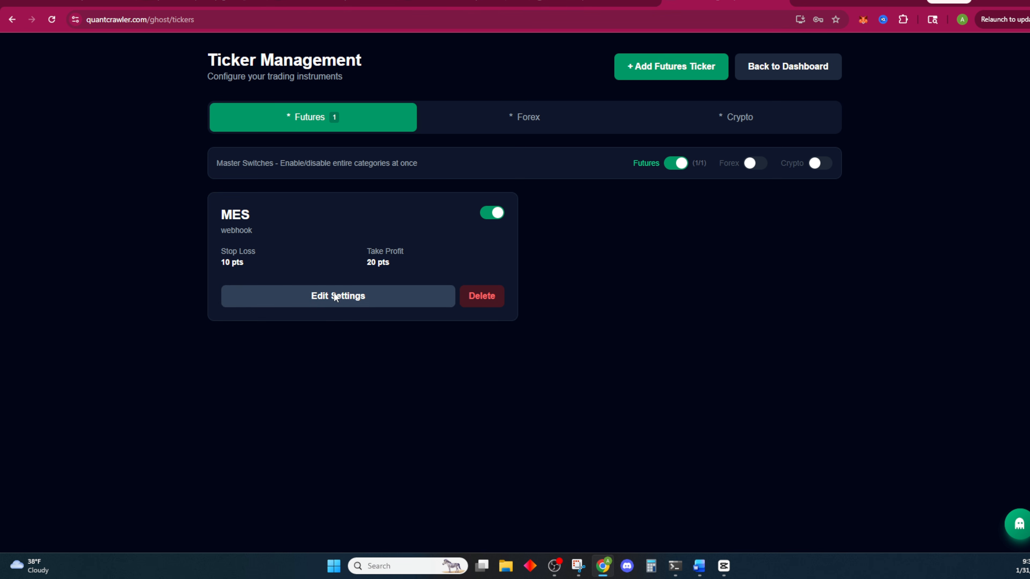
- View the form for adding a futures ticker and dismiss it without adding one
left_click(668, 68)
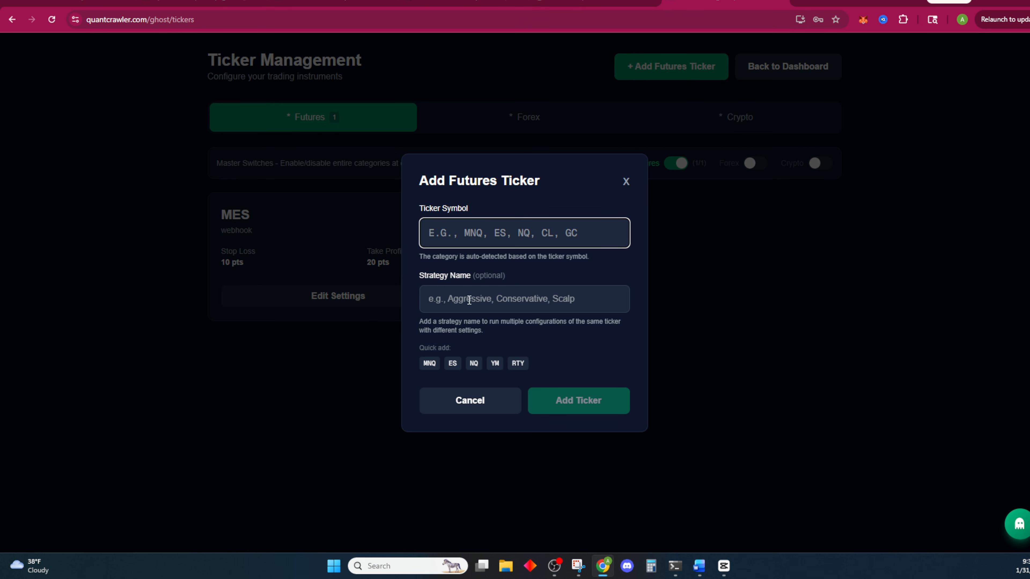
left_click(631, 187)
left_click(626, 182)
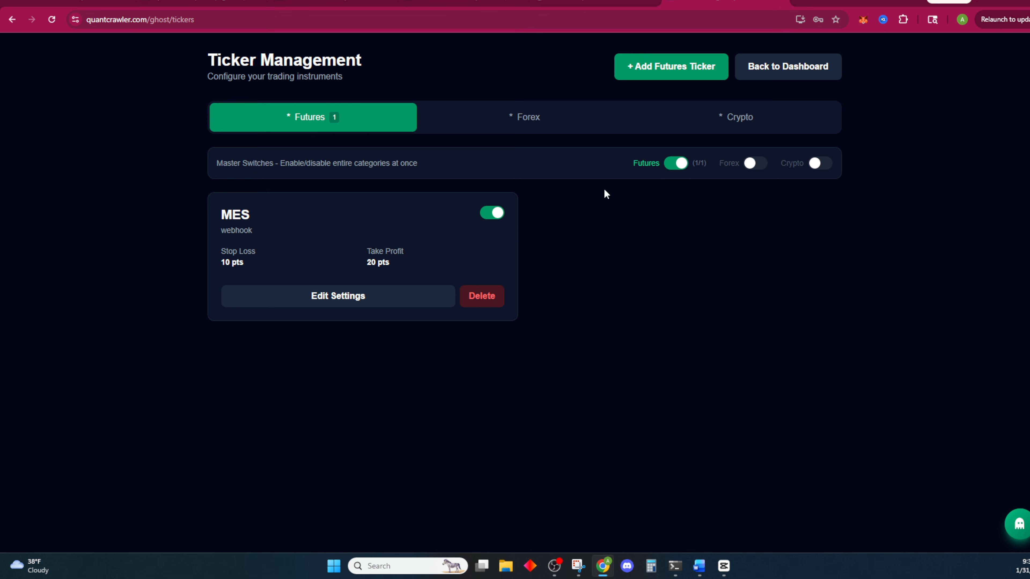
- Open the MES ticker's settings and enable No Take Profit (Let Runners Run)
left_click(342, 299)
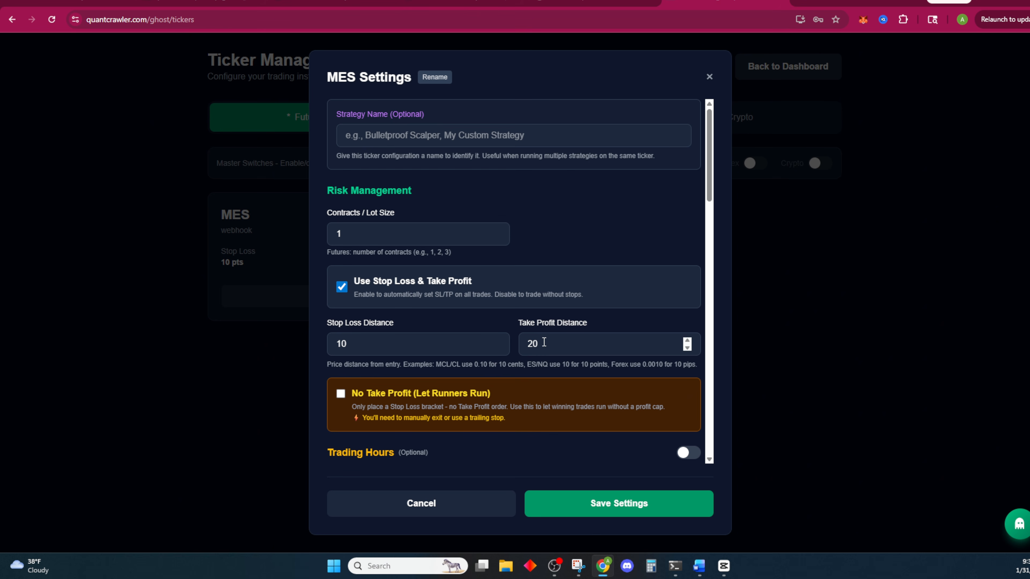
scroll(545, 333, "down", 3)
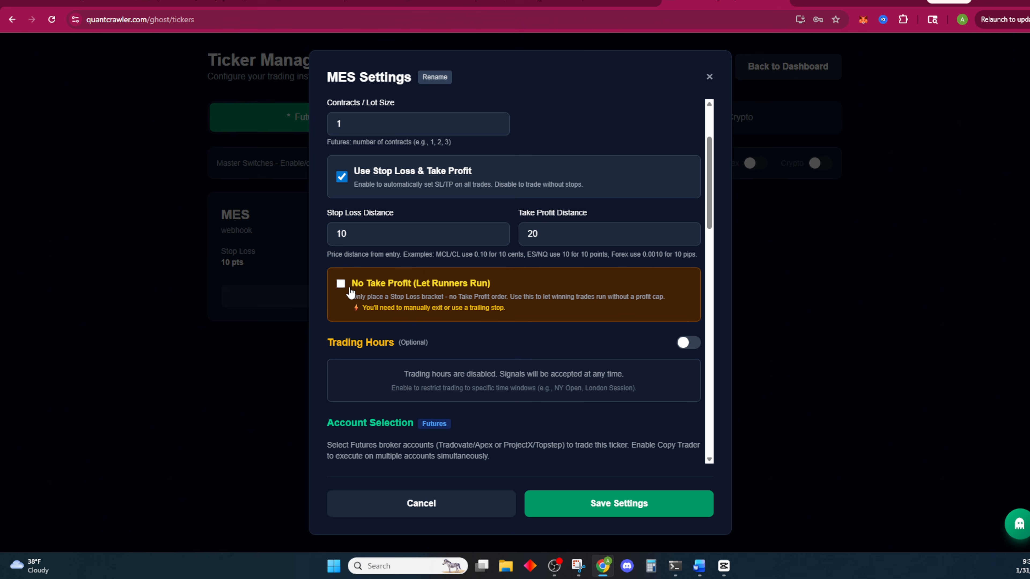
left_click(341, 284)
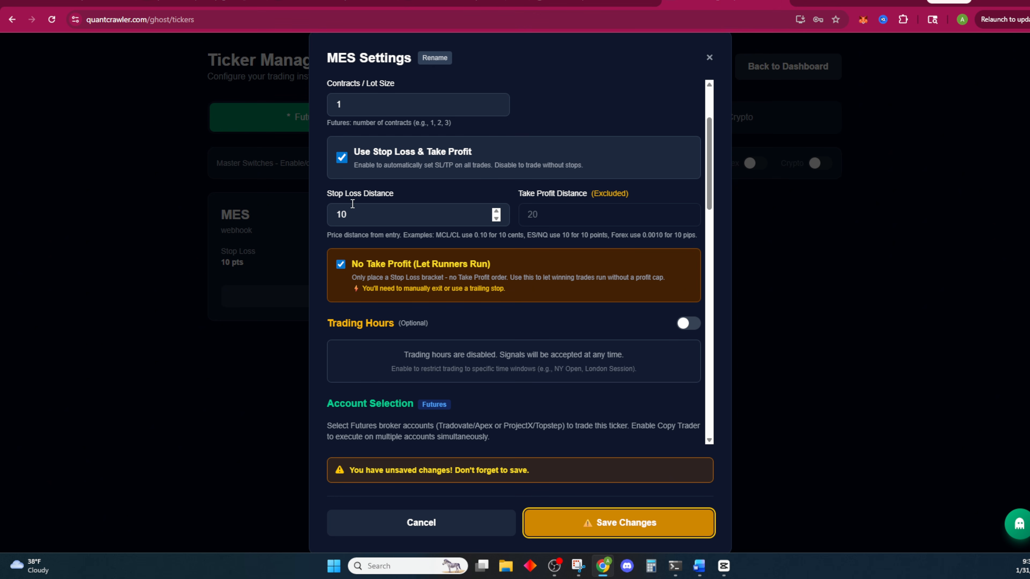
- Turn on the optional trading hours for MES to view the time windows, and turn them off again
scroll(333, 275, "down", 1)
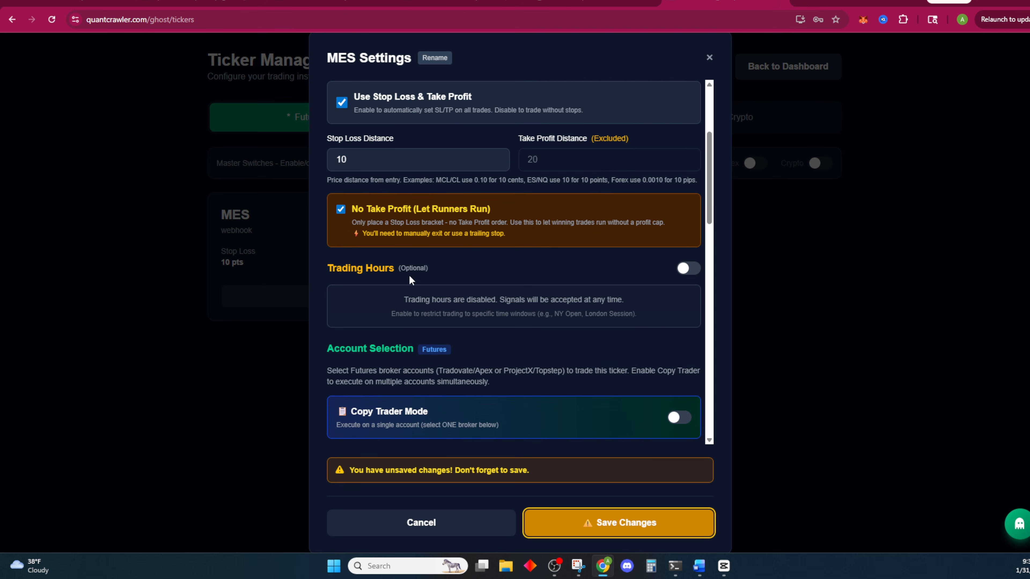
left_click(688, 269)
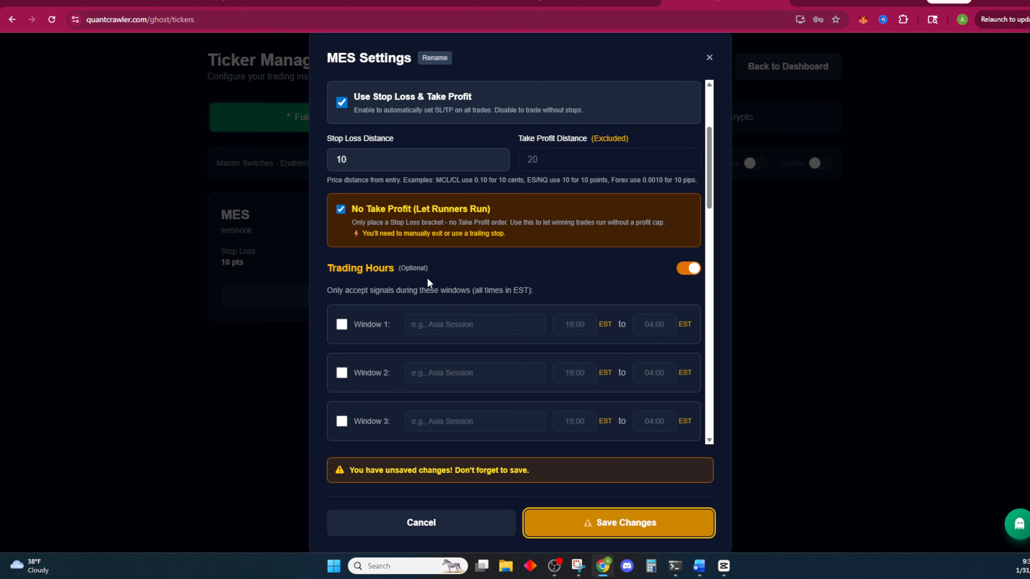
scroll(427, 278, "down", 1)
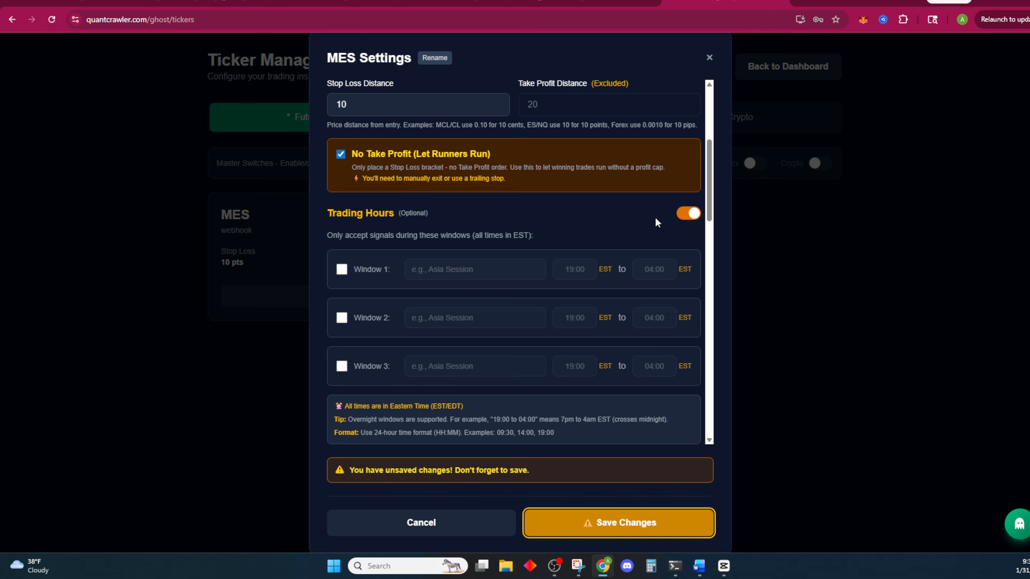
left_click(685, 214)
- Choose one of the LBE accounts as the Tradovate (Apex) account for the MES ticker
scroll(386, 129, "down", 4)
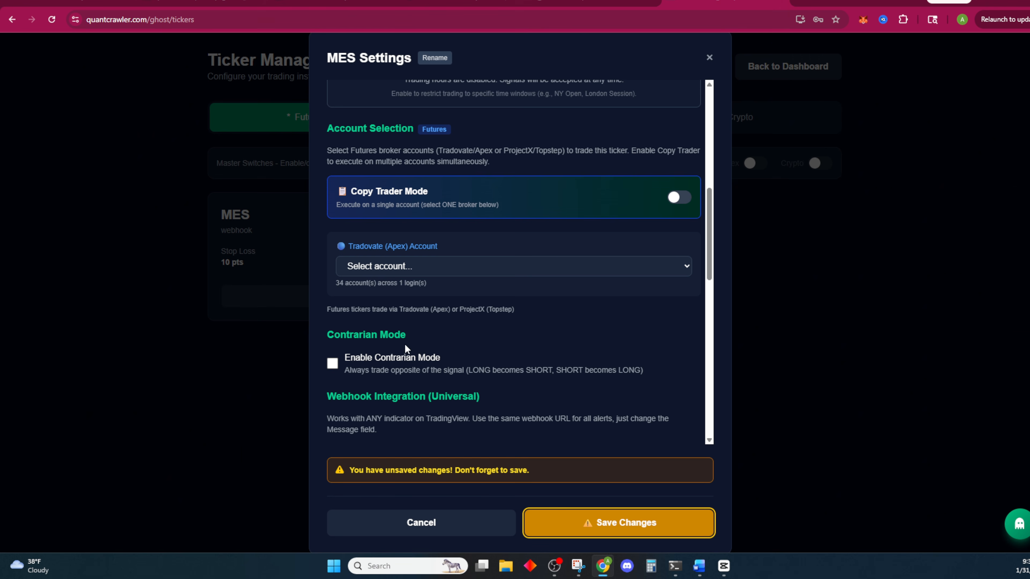
left_click(409, 266)
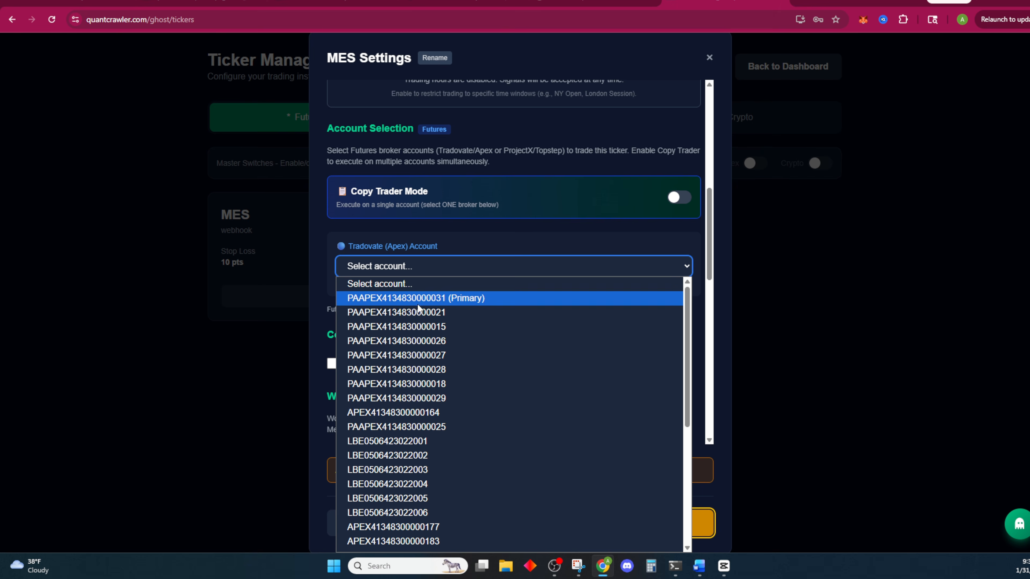
left_click(410, 441)
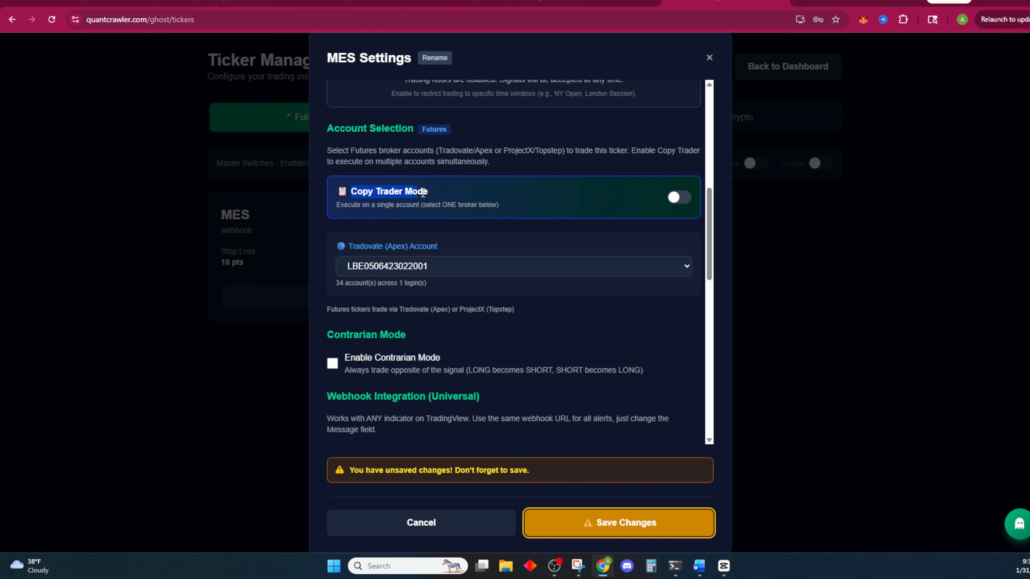
- Turn on Copy Trader Mode, select several Tradovate accounts for simultaneous execution, and turn the mode off again
left_click(679, 197)
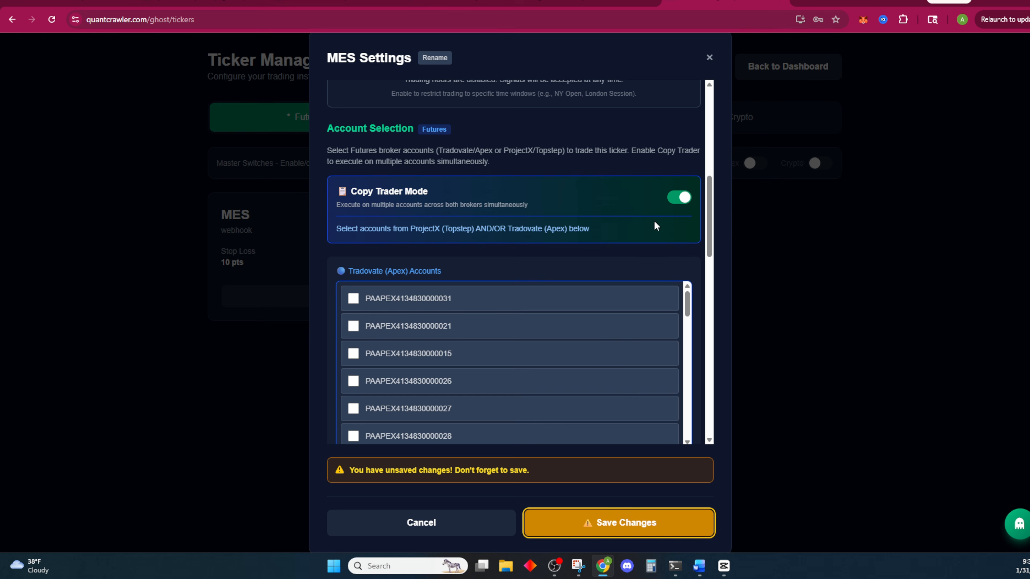
scroll(519, 258, "down", 1)
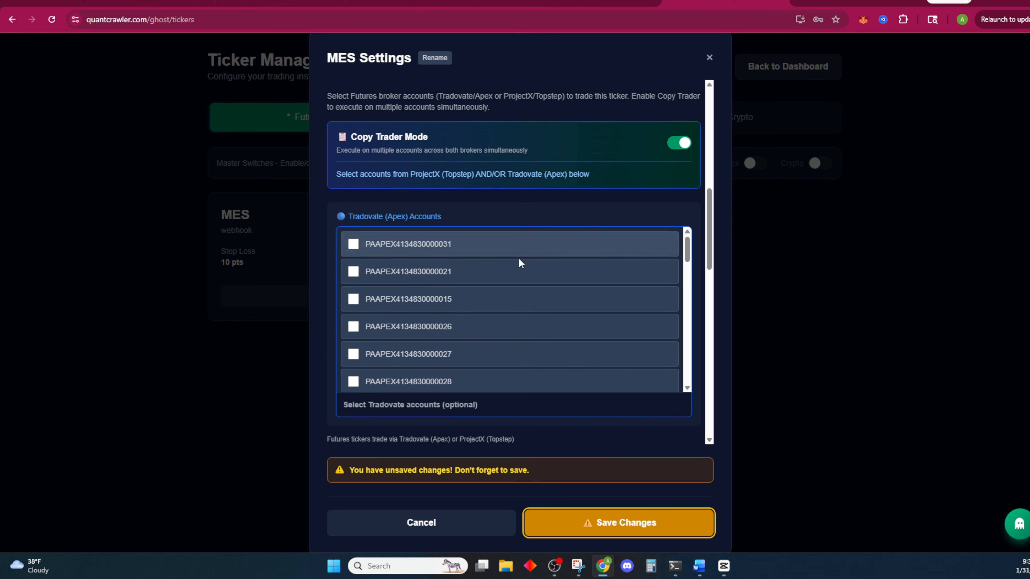
left_click(354, 299)
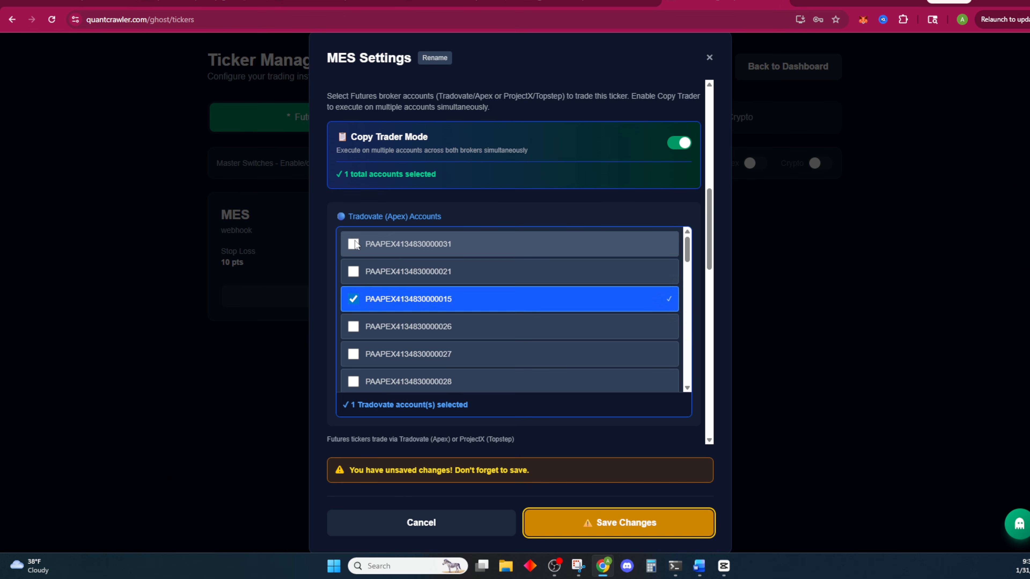
scroll(355, 284, "down", 3)
left_click(353, 326)
left_click(353, 354)
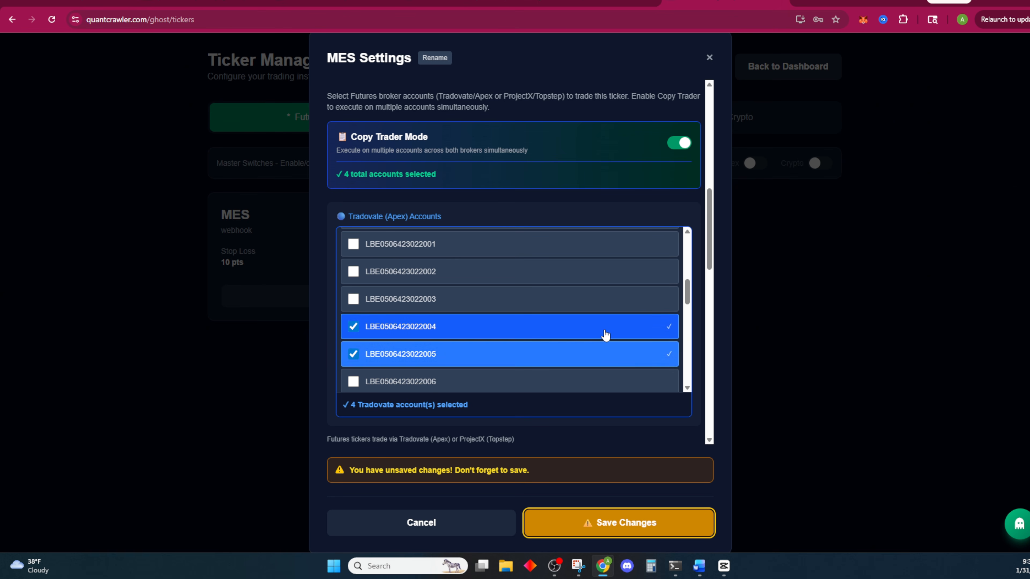
scroll(540, 297, "up", 1)
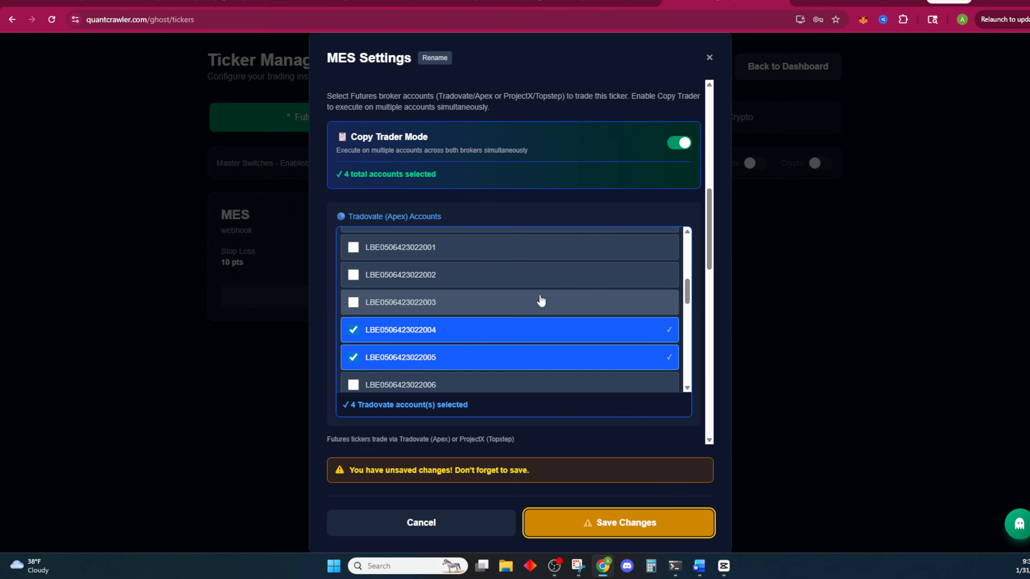
scroll(541, 300, "up", 8)
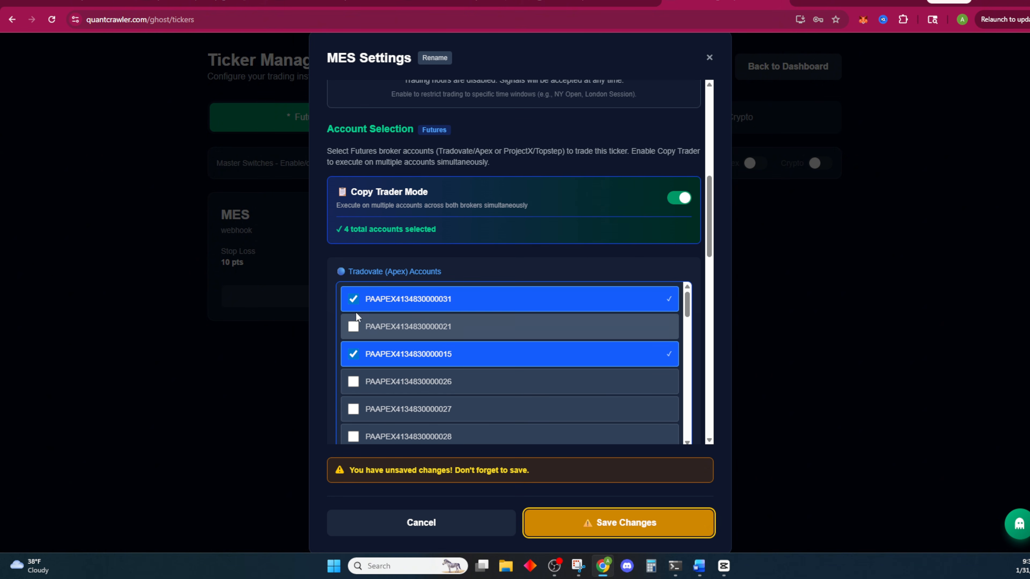
left_click(678, 197)
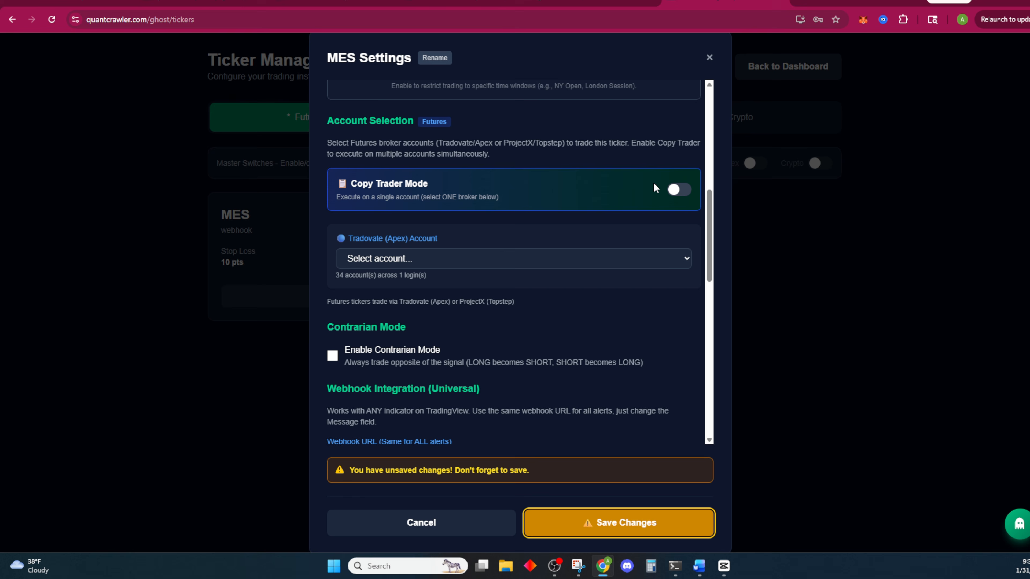
- Assign the primary Tradovate (Apex) account to the MES ticker
left_click(566, 259)
left_click(466, 292)
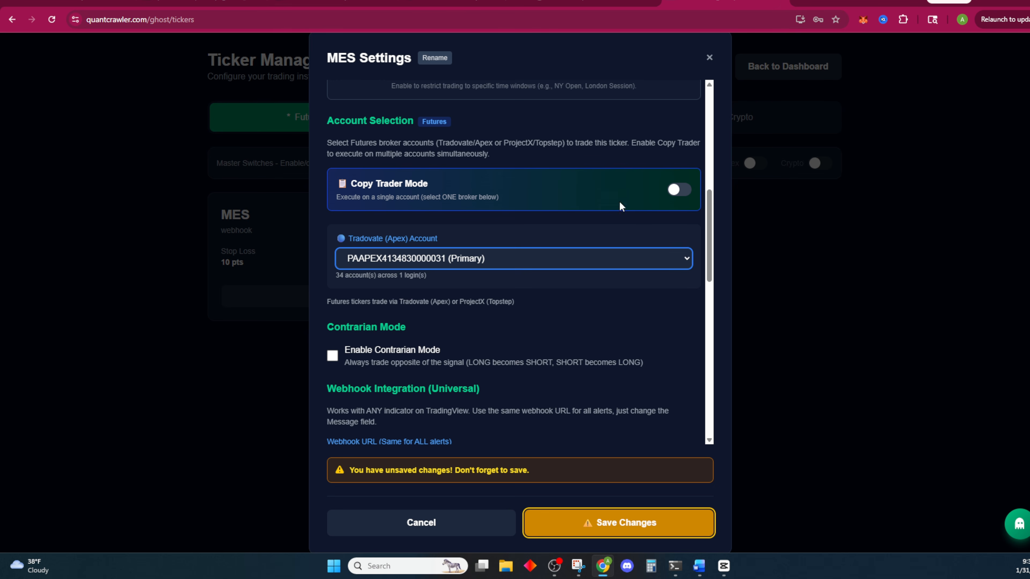
- Enable the custom webhook for MES and review its URL field, JSON template and available variables
scroll(470, 274, "down", 3)
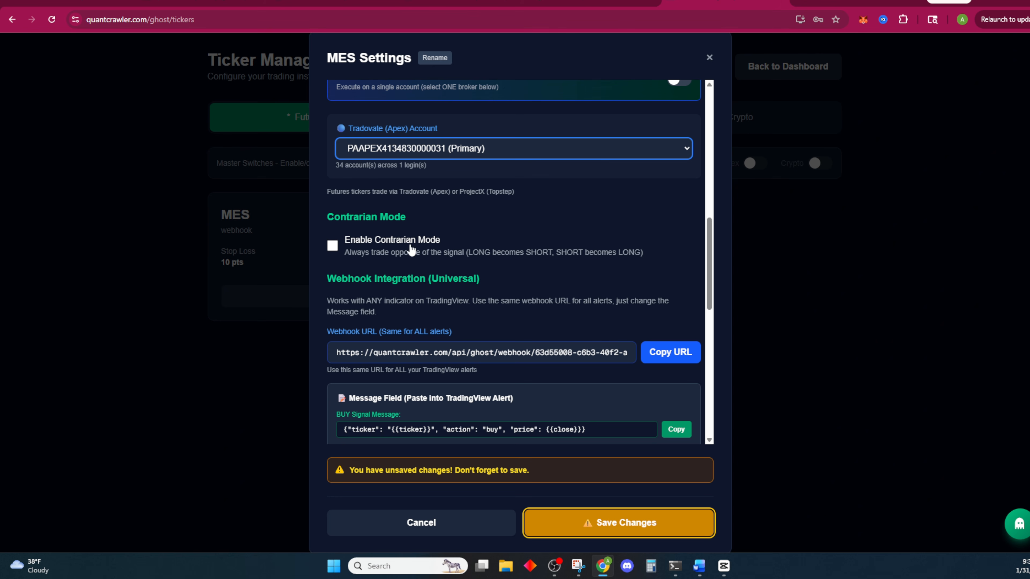
scroll(523, 218, "down", 5)
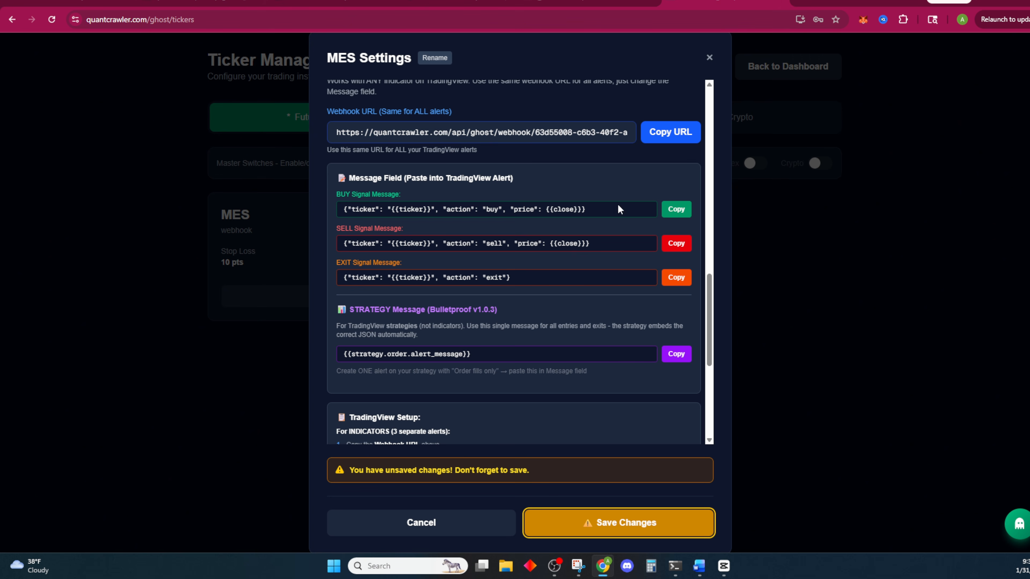
scroll(585, 183, "down", 5)
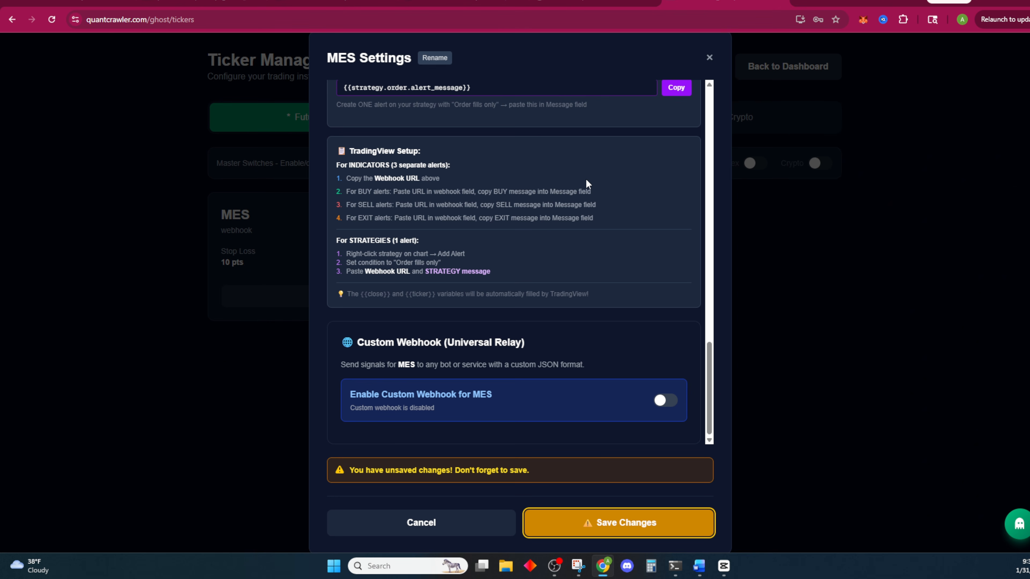
left_click(659, 401)
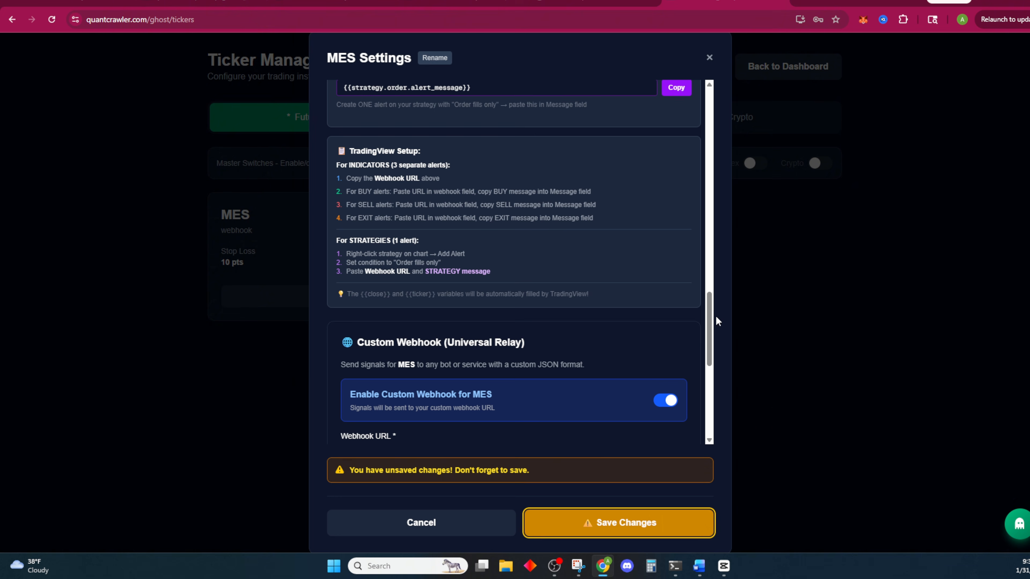
left_click_drag(710, 316, 696, 365)
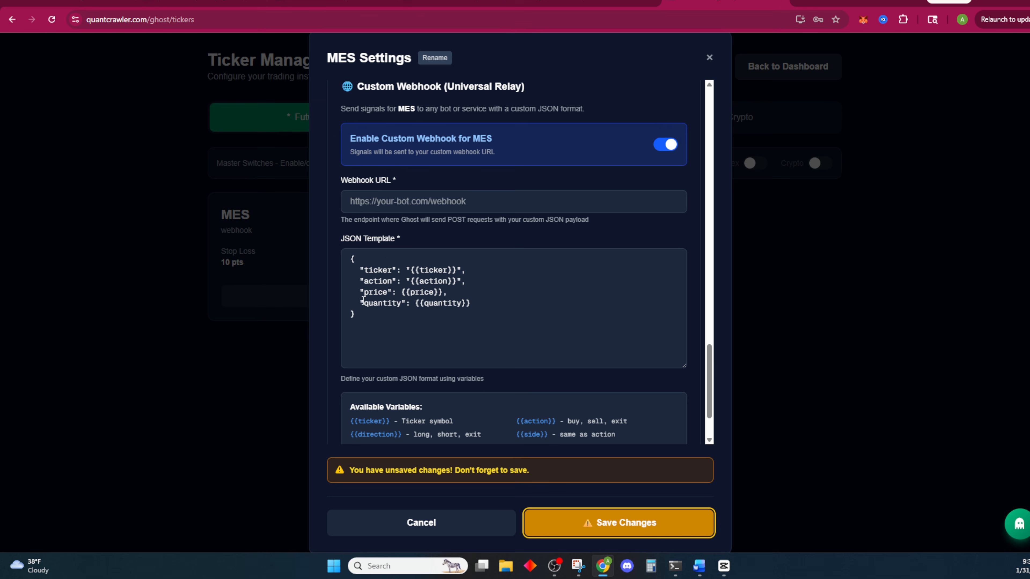
scroll(446, 300, "down", 1)
scroll(470, 362, "down", 1)
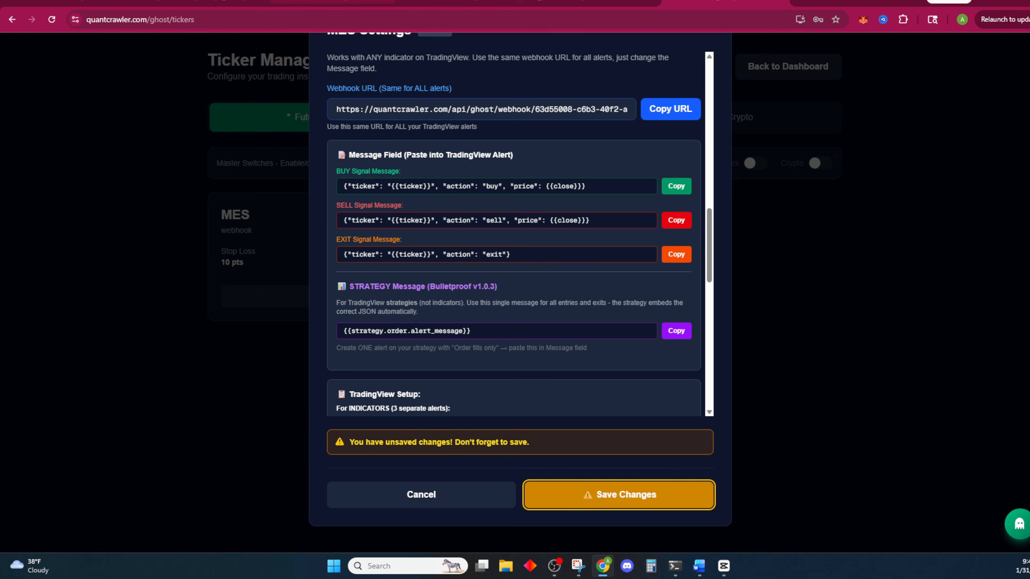
- Switch to the TradingView chart, start an alert on MES1! and set its condition to the 1-contract BP v1.0.3 Strat strategy
left_click(339, 4)
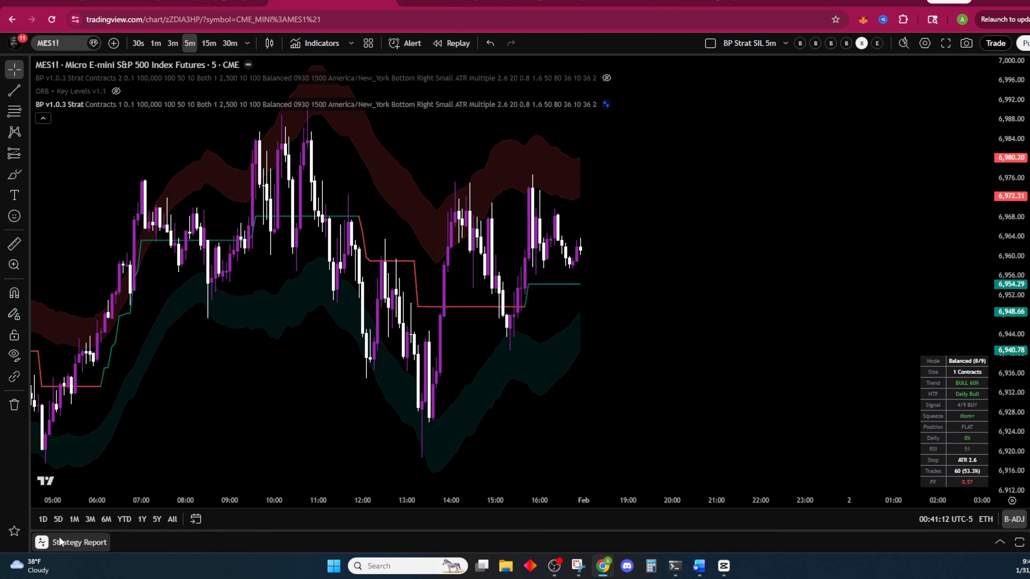
right_click(612, 258)
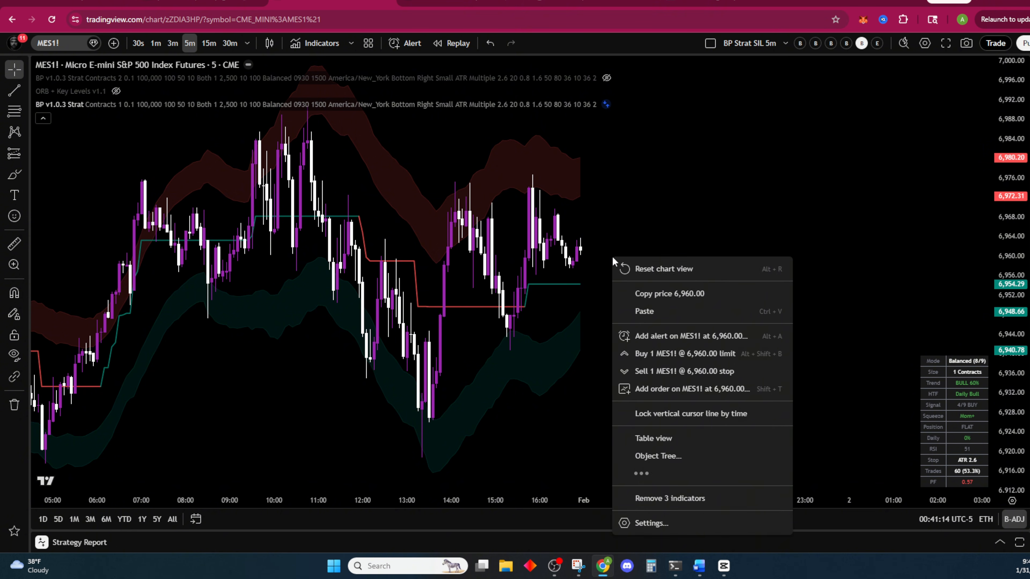
left_click(664, 335)
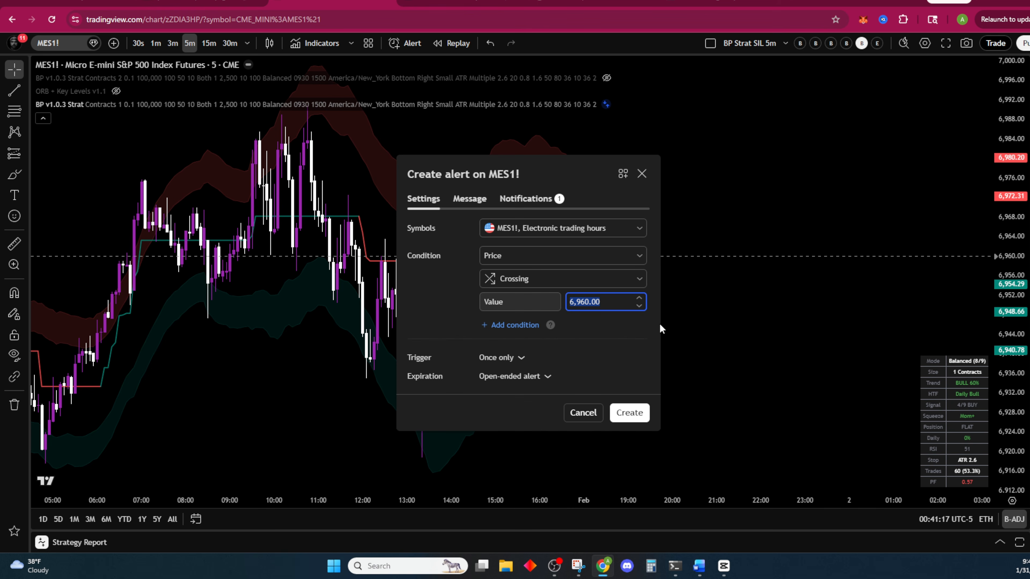
left_click(511, 255)
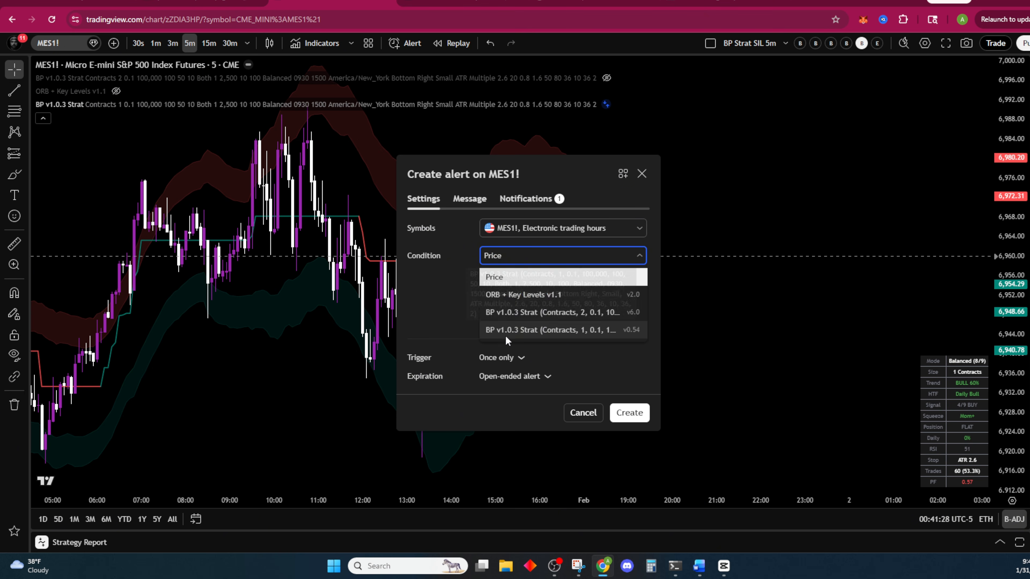
left_click(519, 329)
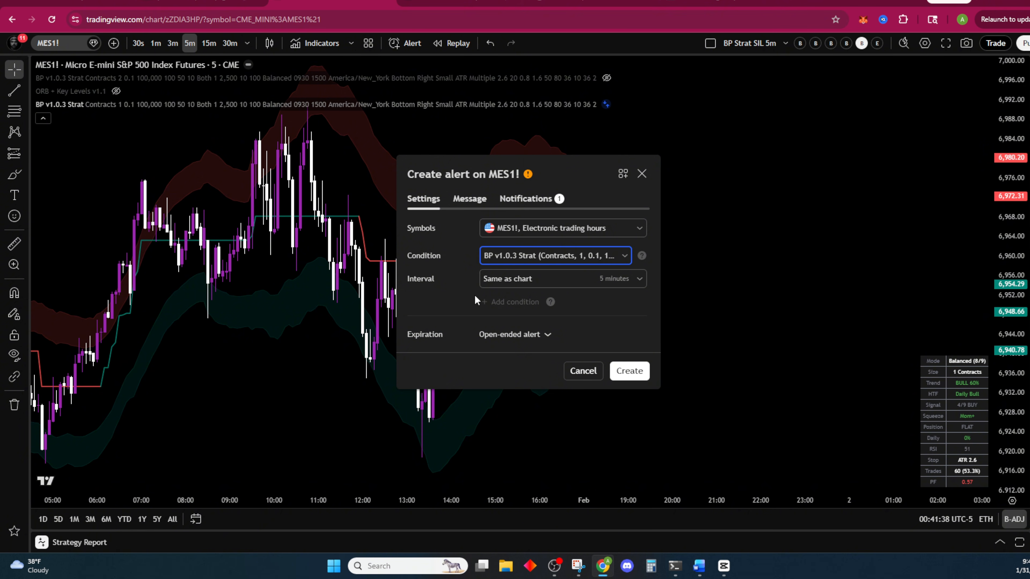
- Replace the alert's default message with the Bulletproof strategy message {{strategy.order.alert_message}} copied from QuantCrawler's MES settings
left_click(474, 199)
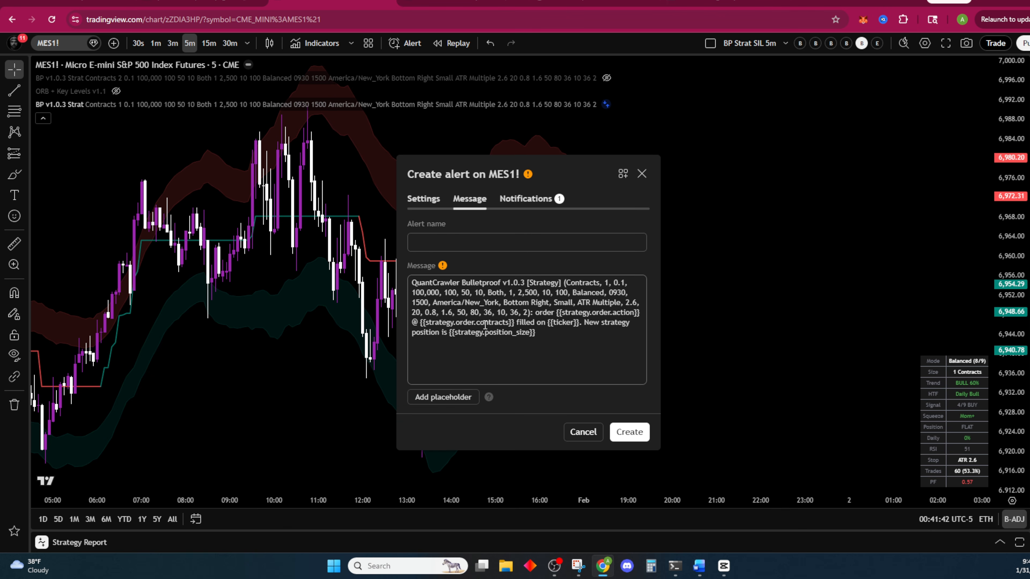
left_click(511, 311)
key("ctrl+a")
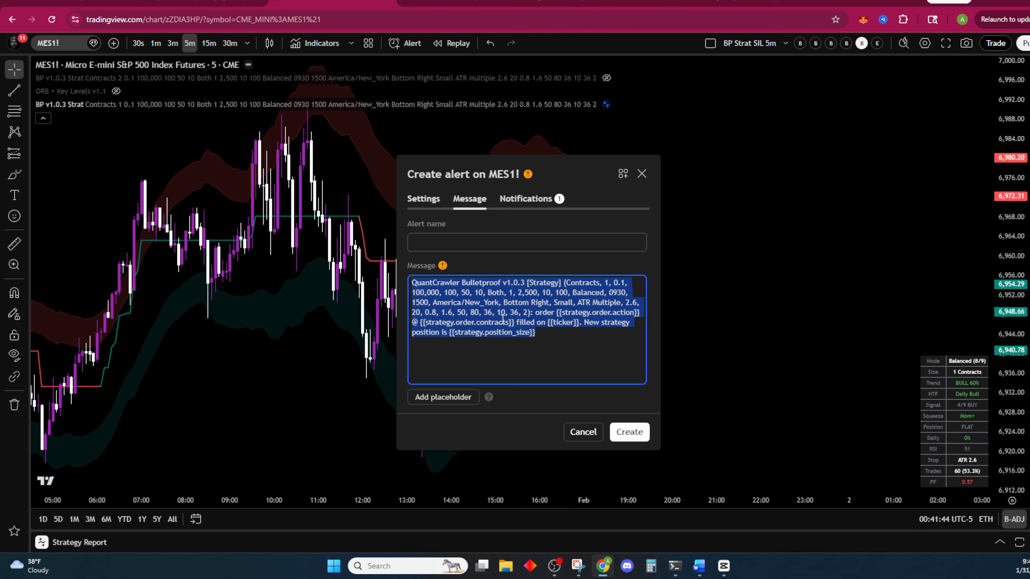
key("BackSpace")
left_click(716, 6)
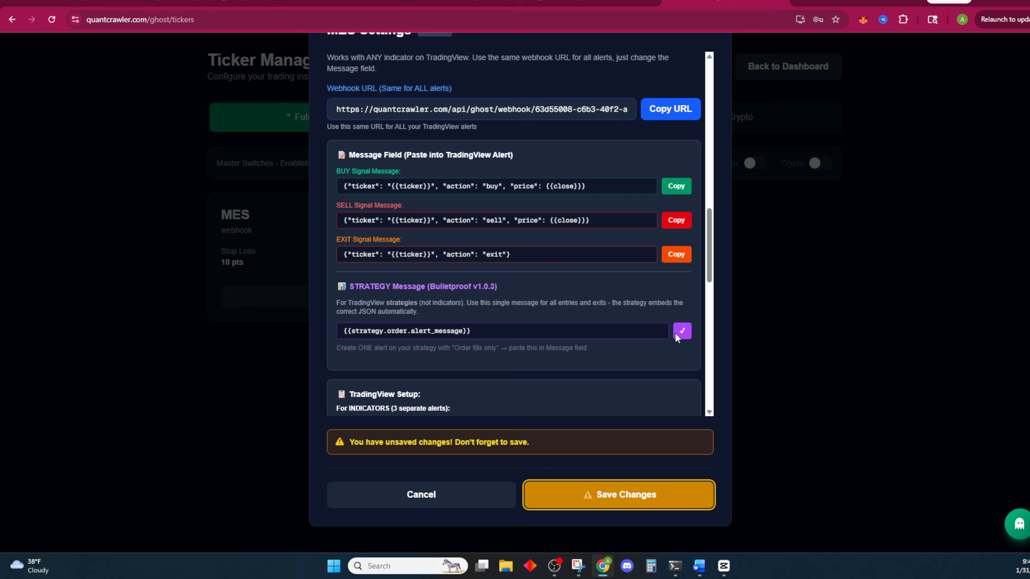
left_click(337, 6)
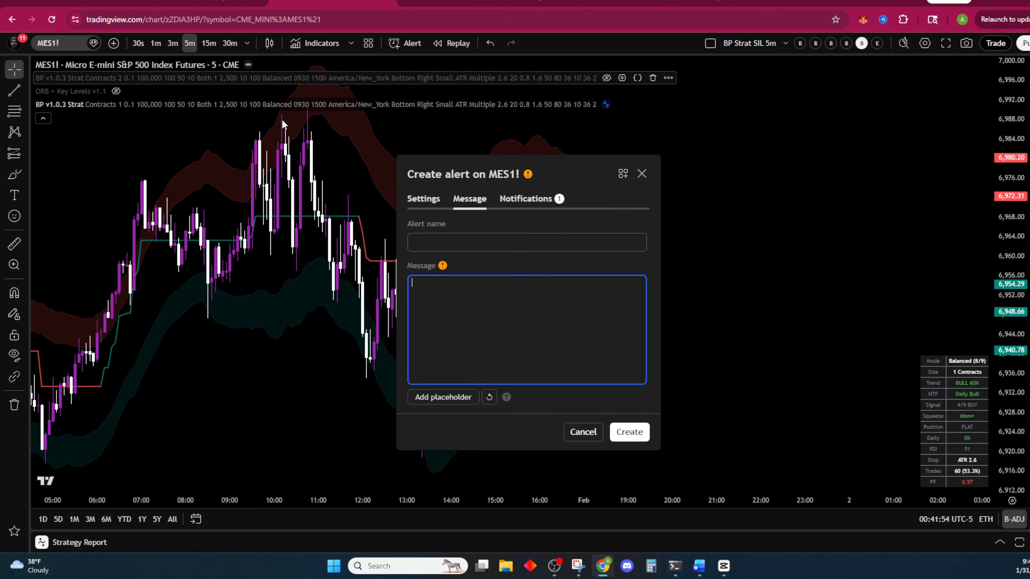
type("{{strategy.order.alert_message}}")
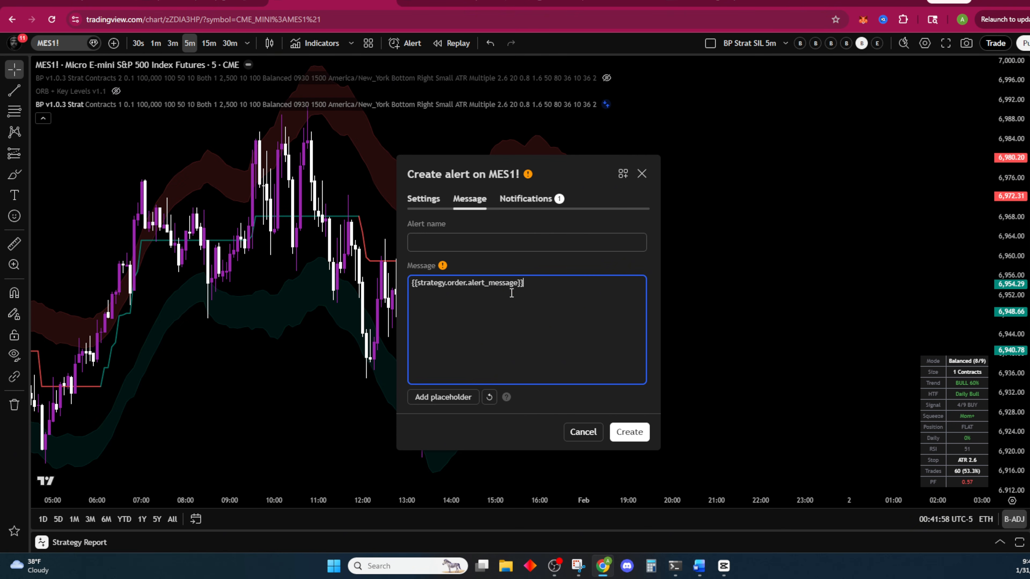
- Replace the alert's webhook URL with the one copied from QuantCrawler's MES settings and create the MES1! alert
left_click(541, 200)
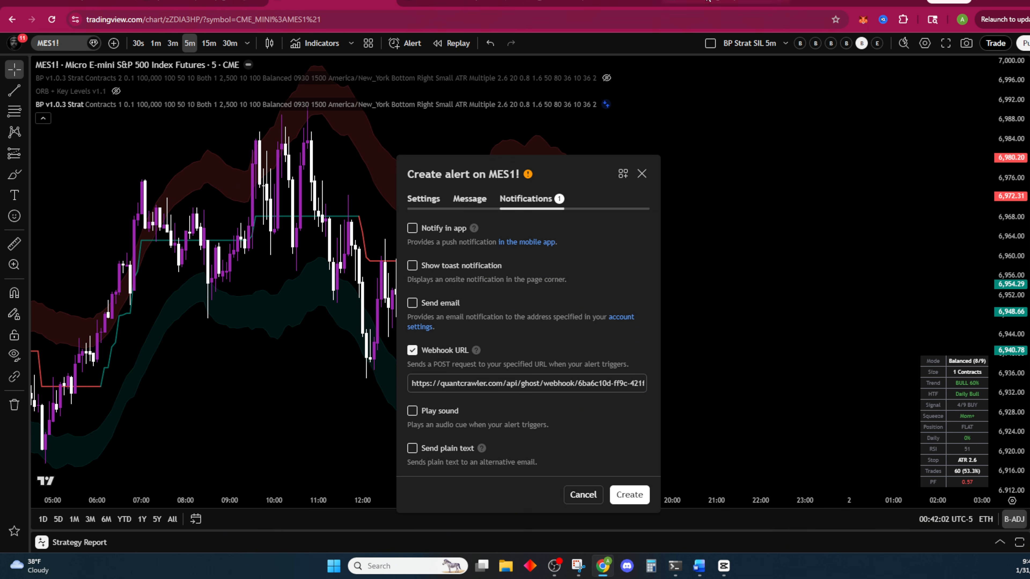
left_click(703, 1)
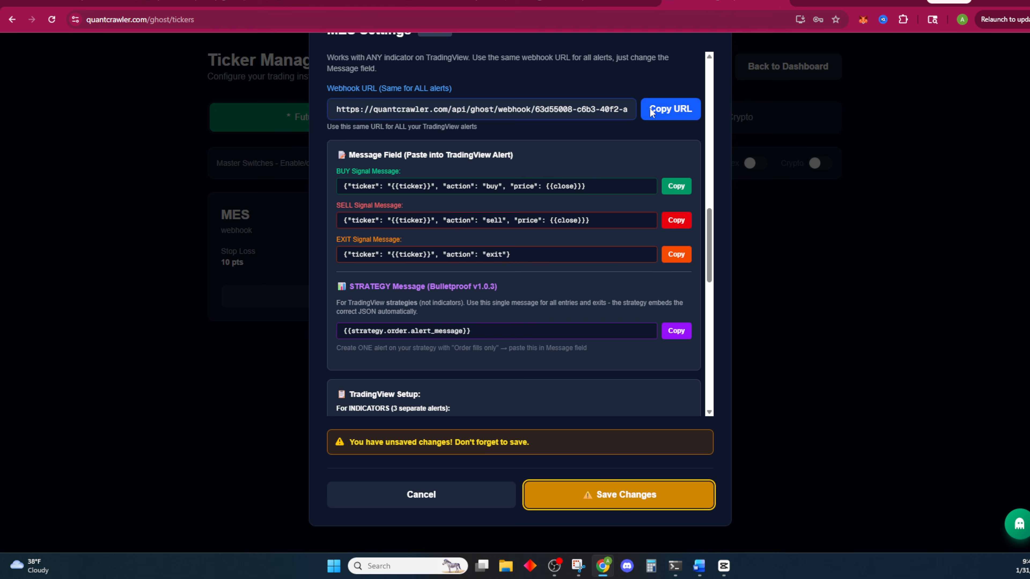
left_click(672, 111)
left_click(324, 3)
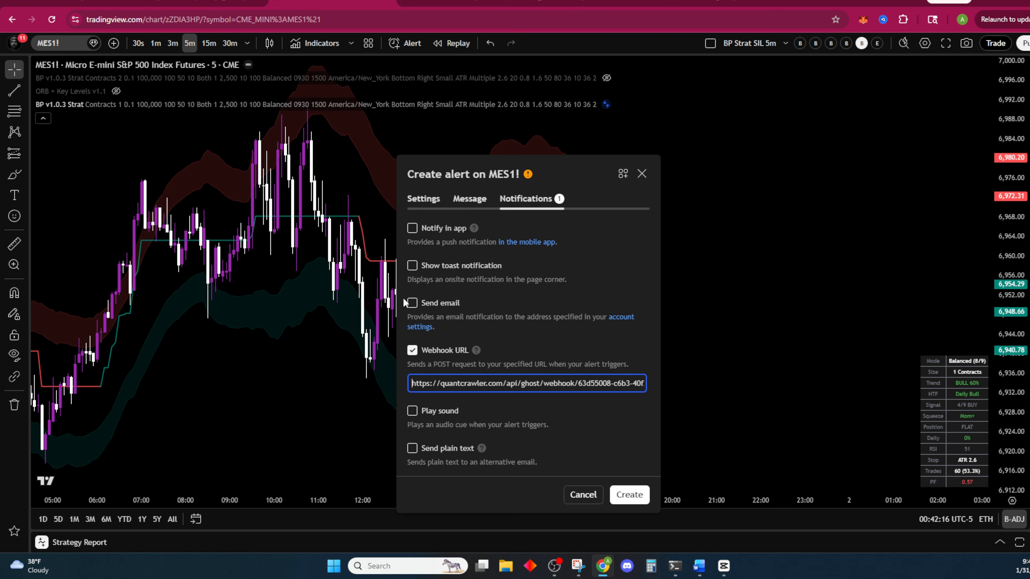
left_click(630, 498)
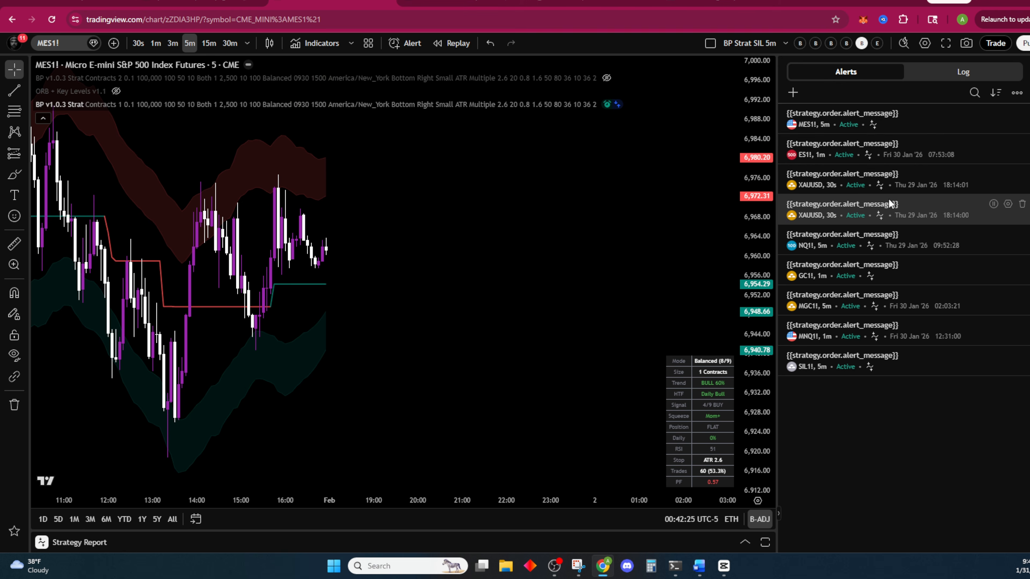
mouse_move(839, 113)
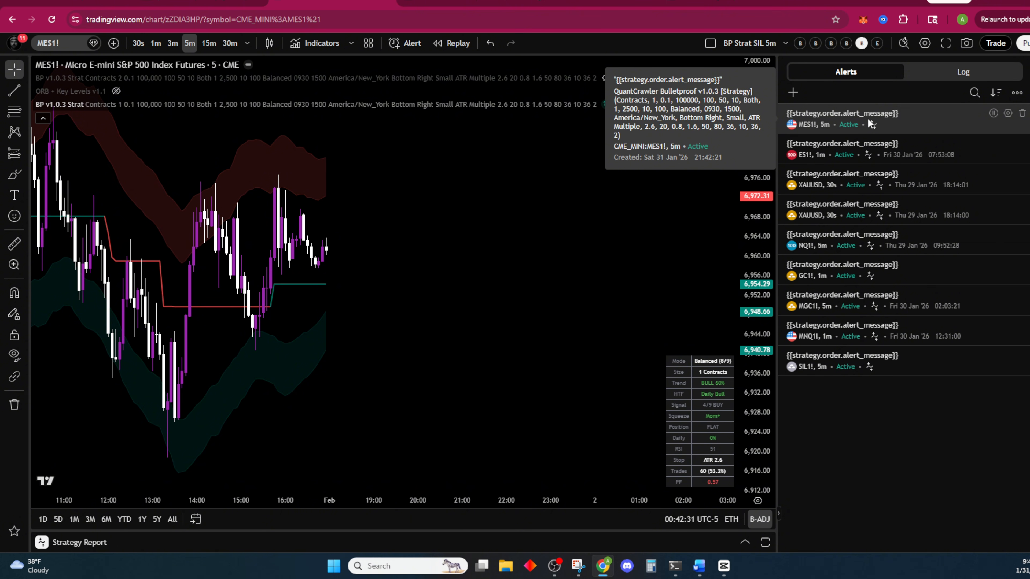
left_click(1028, 95)
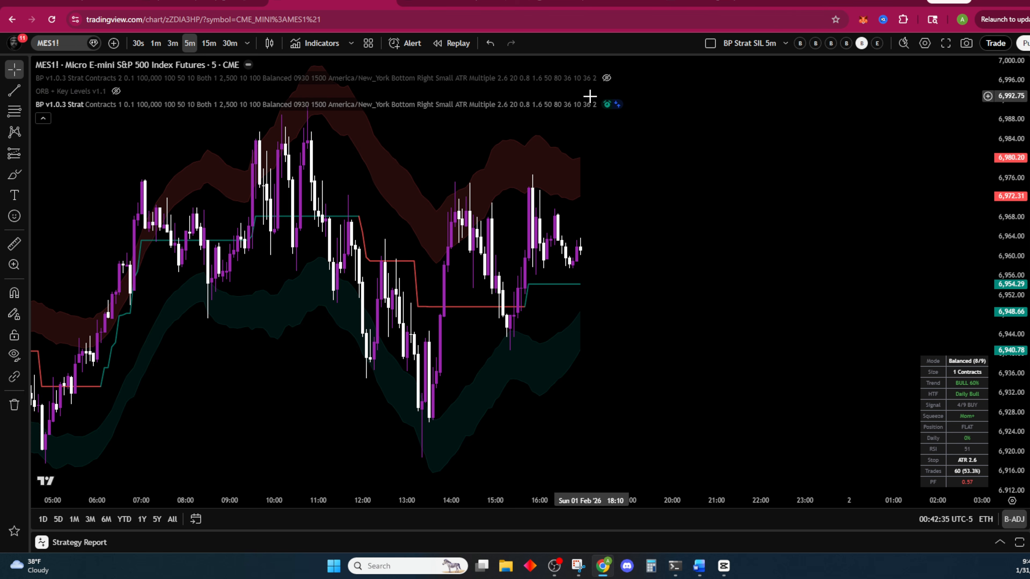
- Examine the input settings of the 1-contract BP v1.0.3 Strat, including position sizing, exits, signal preset and trading hours
left_click(621, 104)
scroll(508, 262, "down", 3)
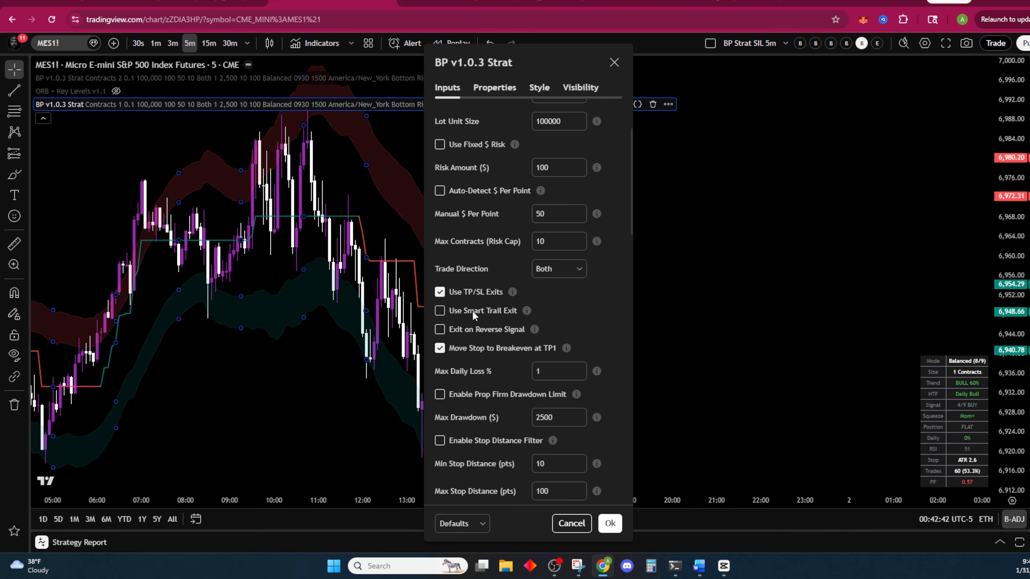
scroll(484, 308, "down", 6)
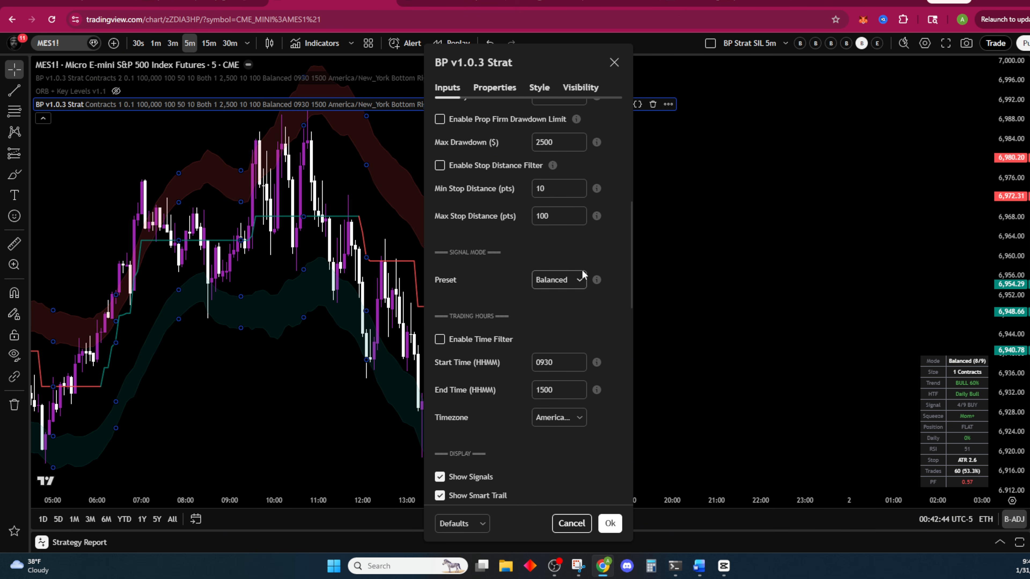
left_click(579, 524)
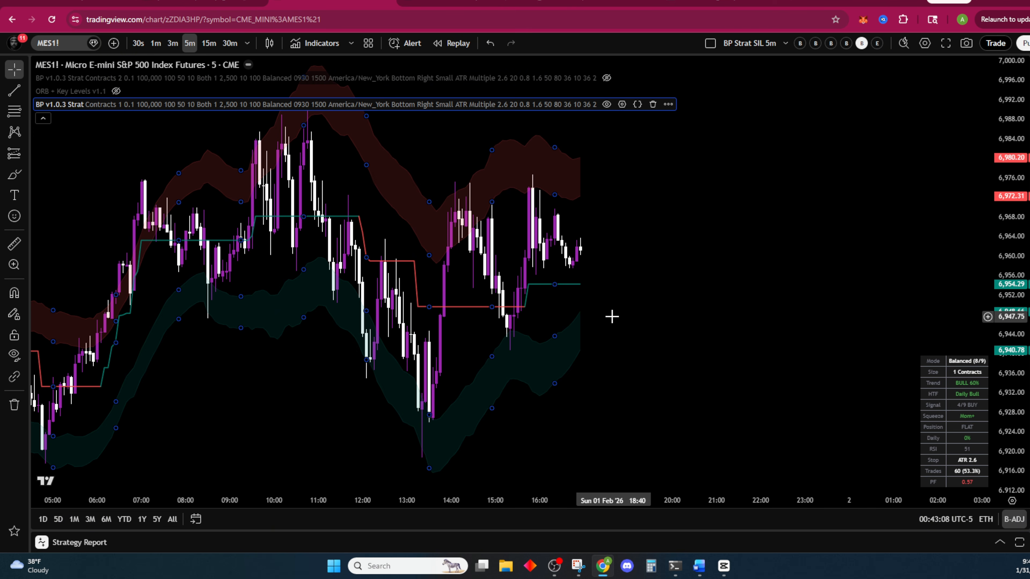
left_click(621, 104)
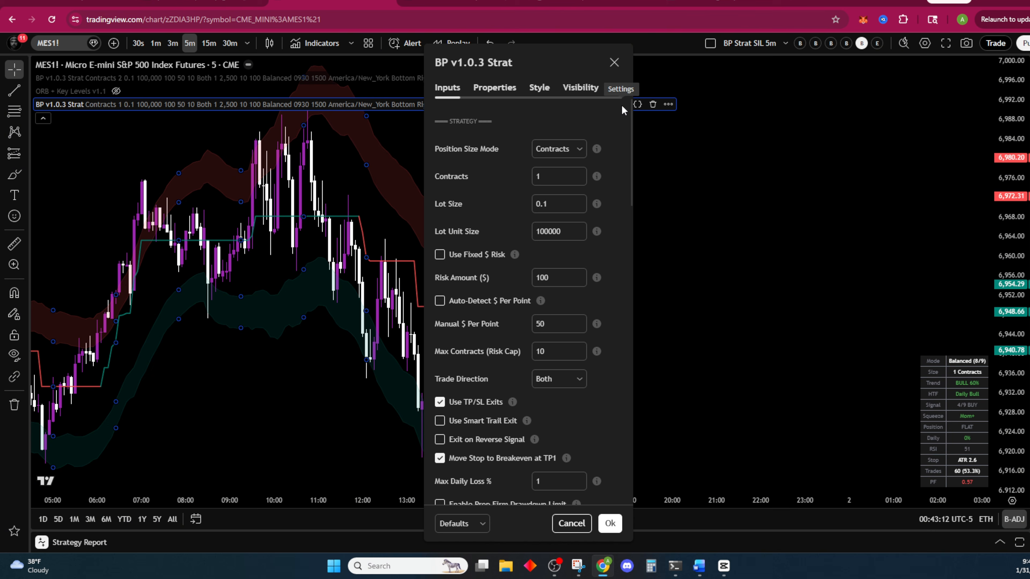
left_click(614, 63)
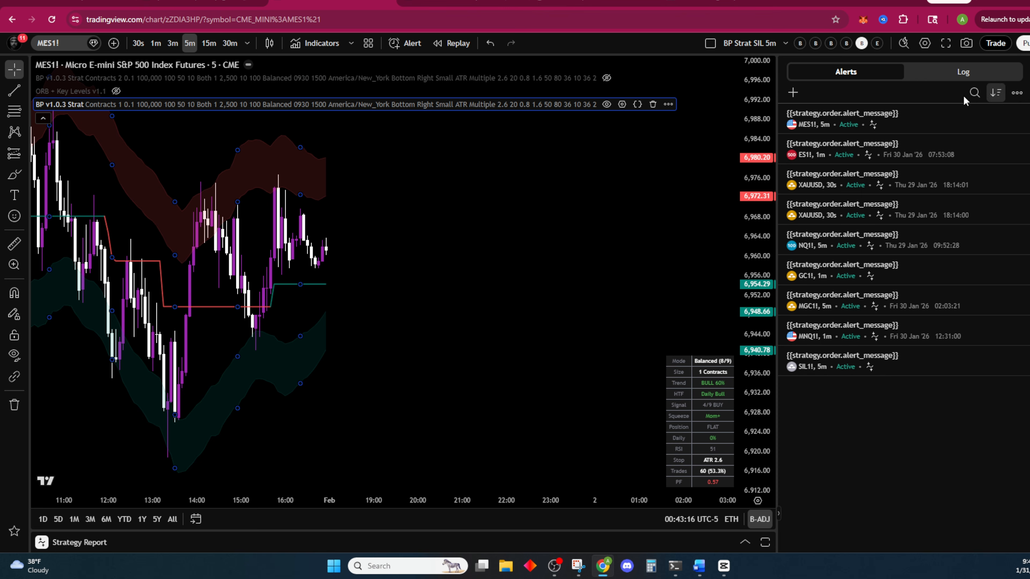
- Reopen the MES1! 5m alert and review its message placeholder, condition and interval, leaving everything as is
mouse_move(883, 125)
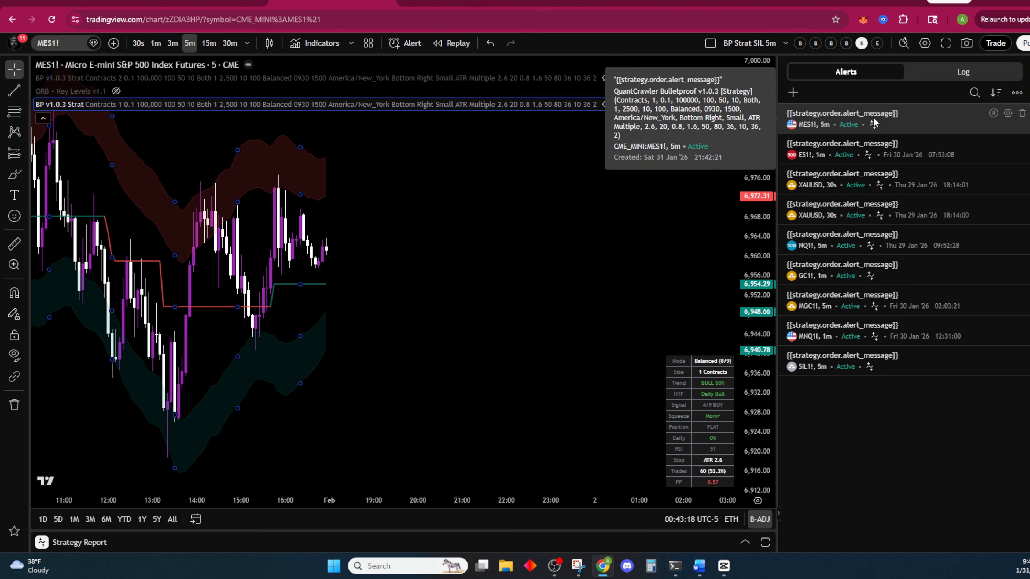
left_click(1007, 113)
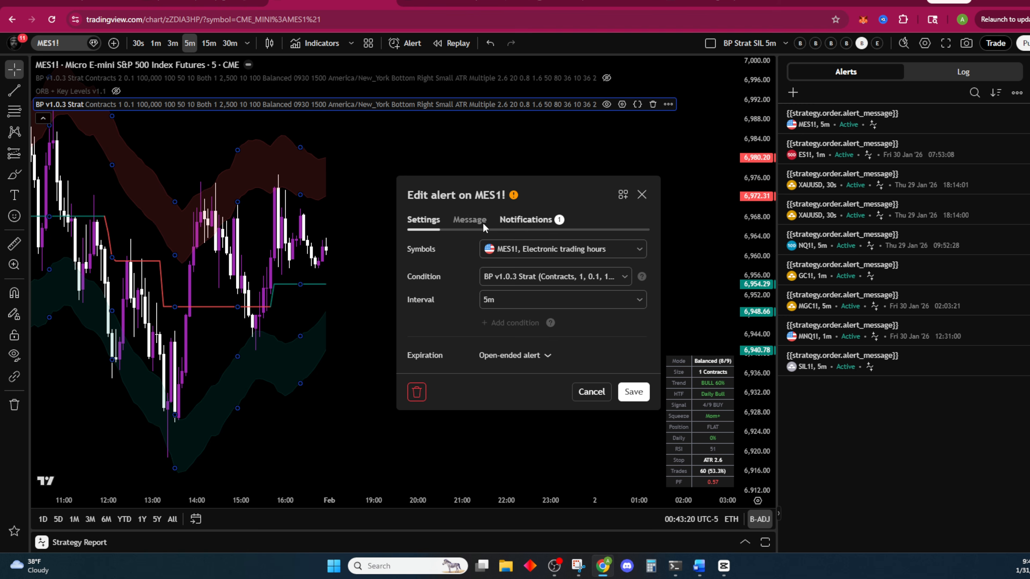
left_click(469, 219)
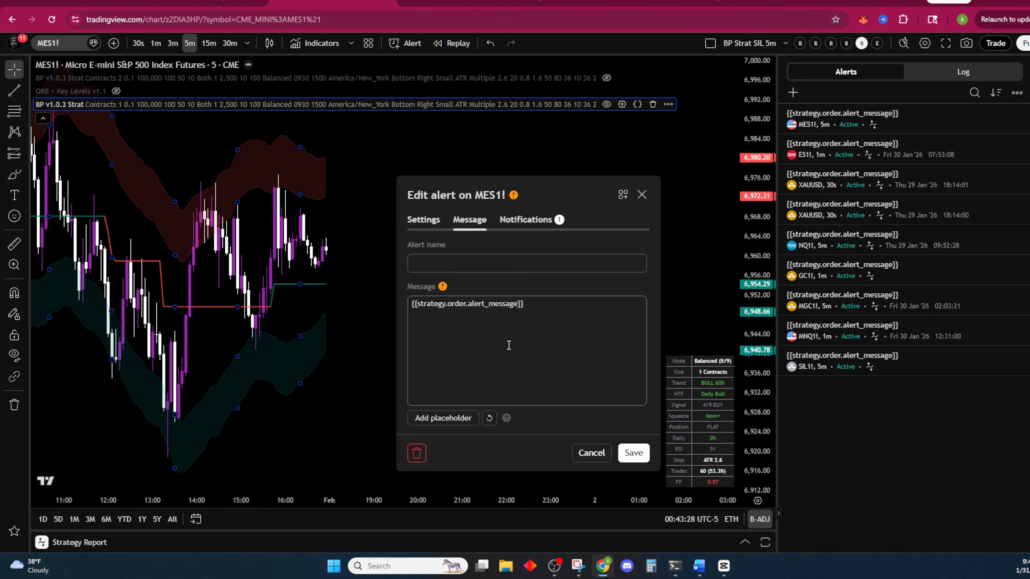
double_click(498, 306)
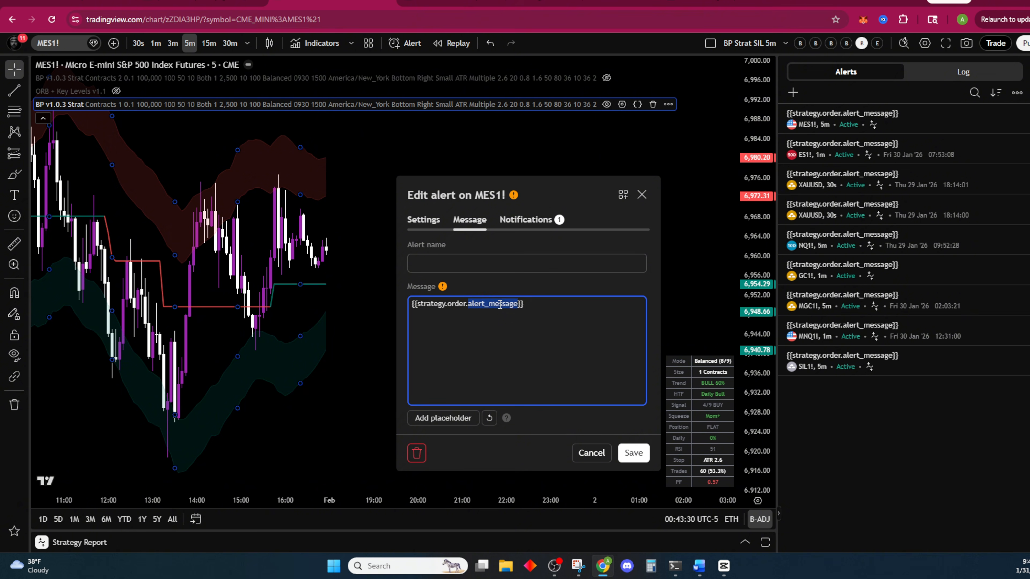
left_click(498, 306)
left_click_drag(528, 304, 411, 309)
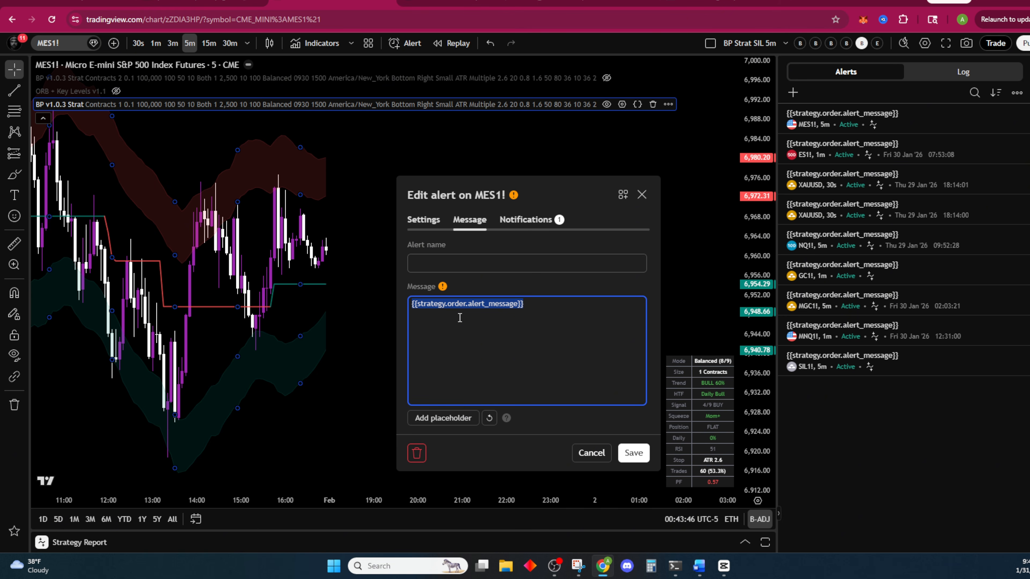
left_click(436, 221)
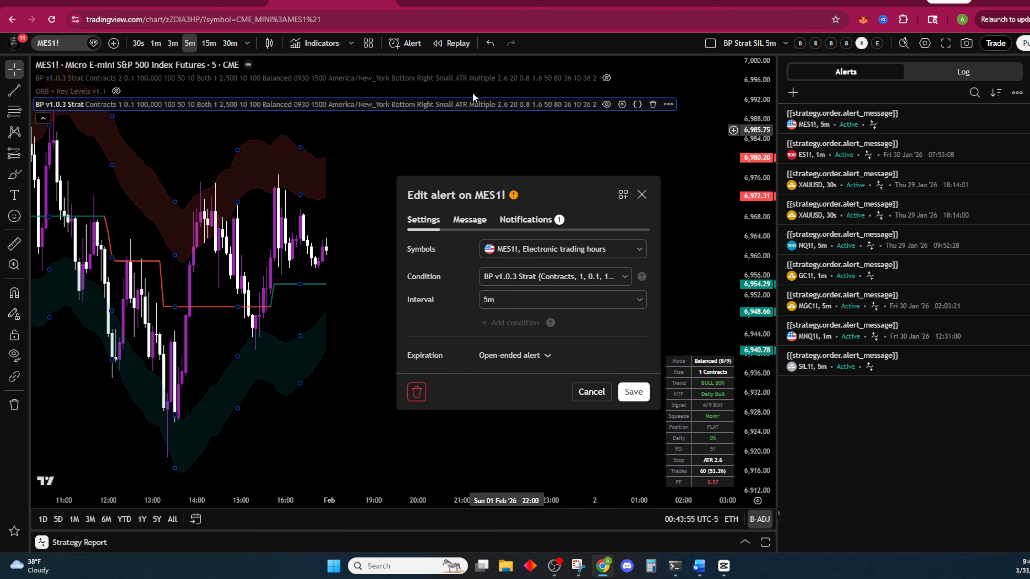
left_click(470, 221)
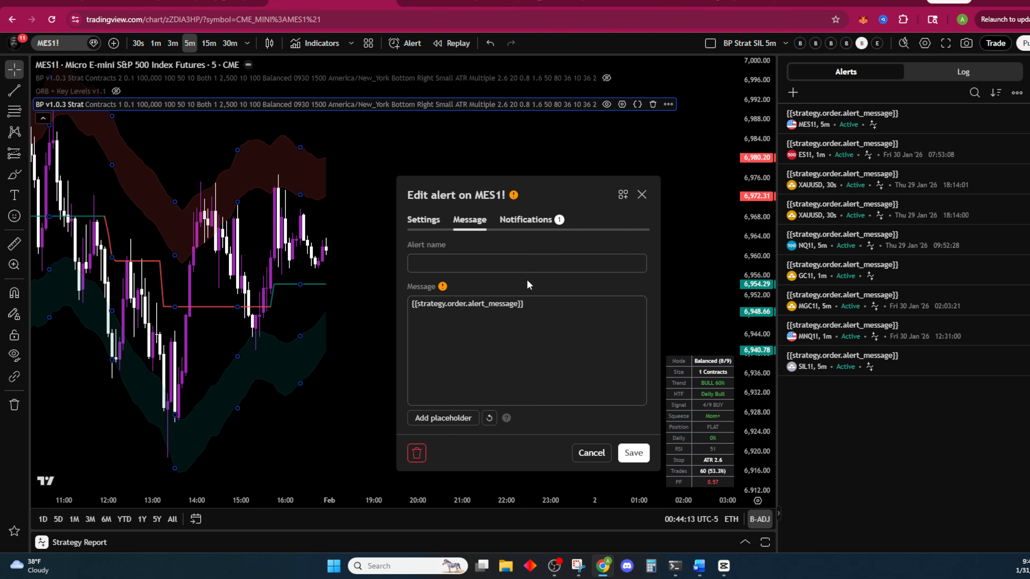
left_click(642, 195)
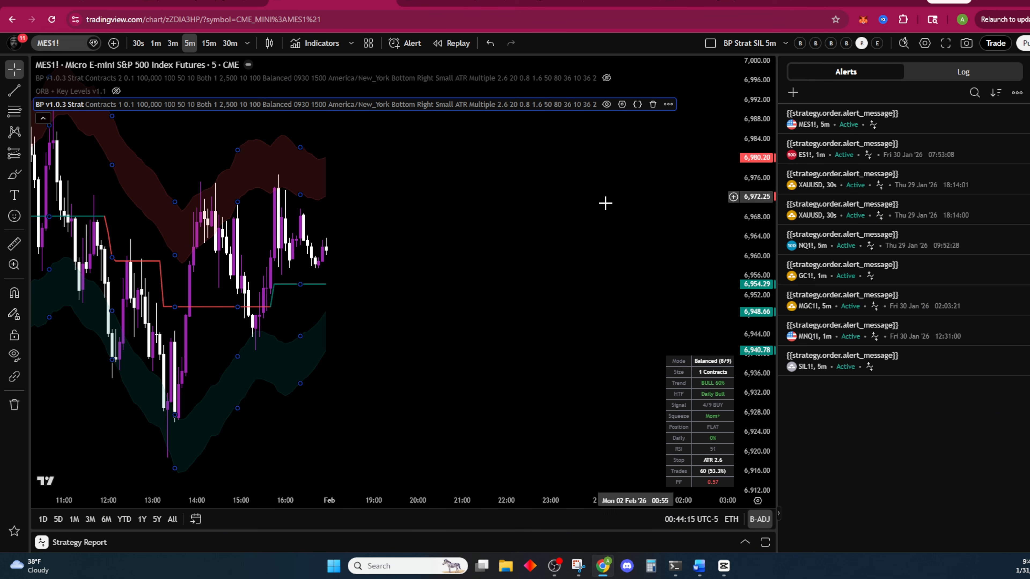
- Switch to QuantCrawler and save the changed MES ticker settings
left_click(685, 1)
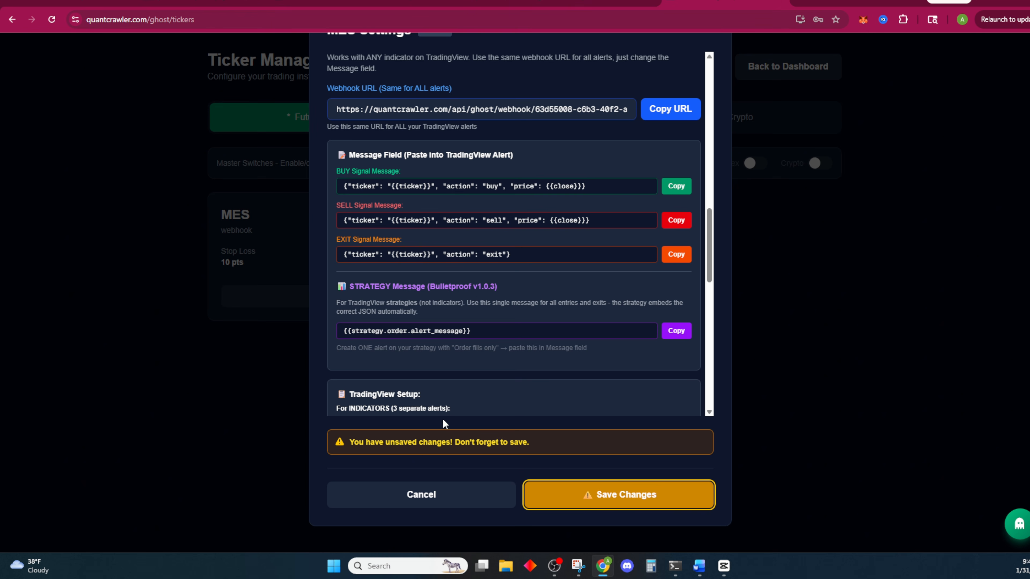
left_click(631, 497)
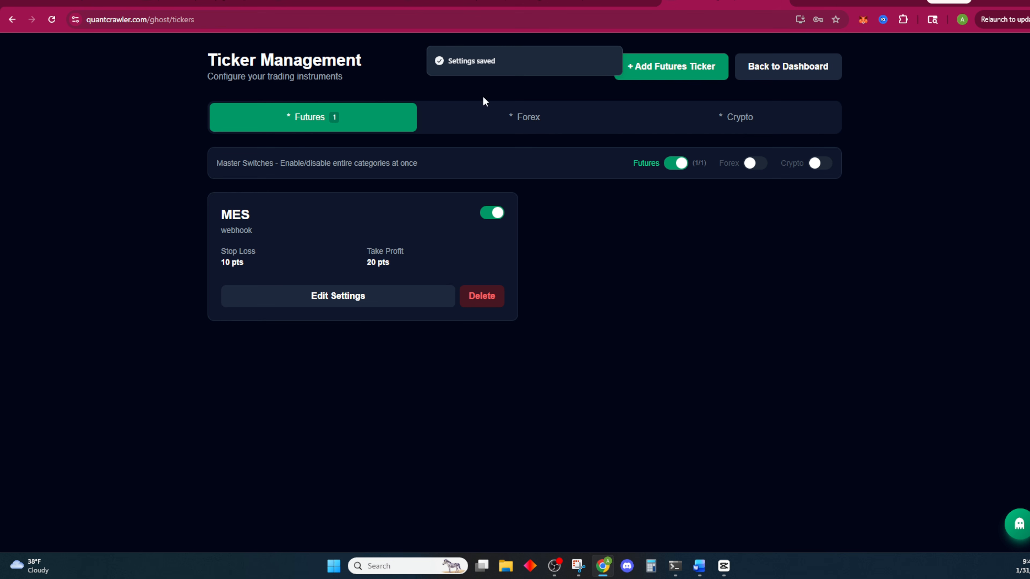
left_click(292, 5)
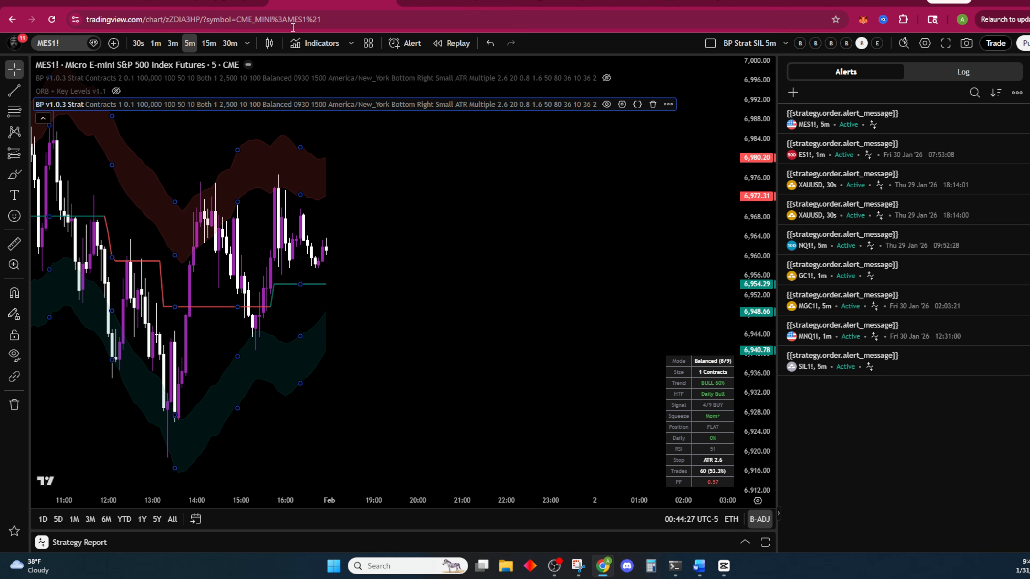
left_click(714, 4)
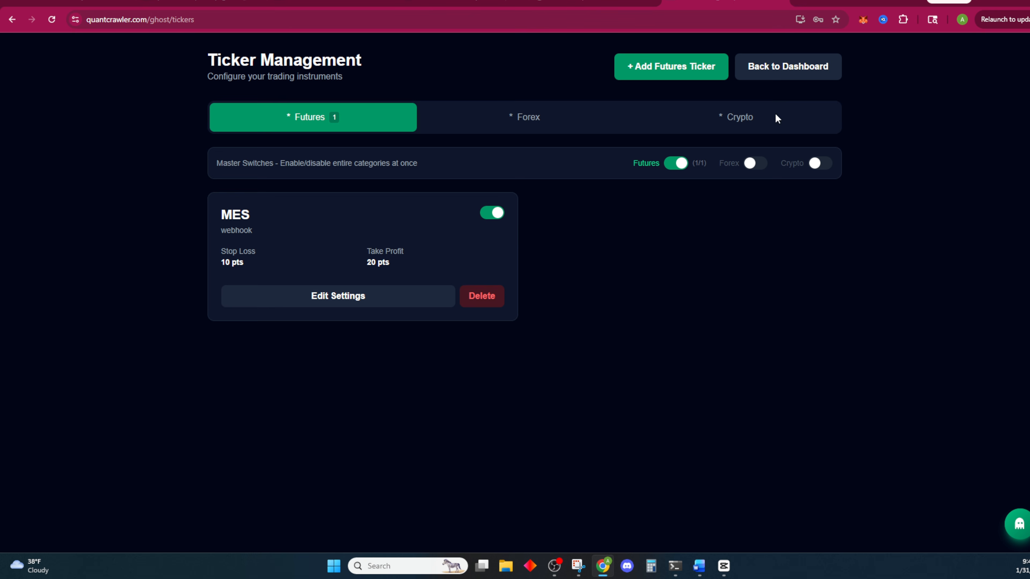
- Return to the Ghost dashboard, sync the positions with the broker and start Ghost
left_click(784, 72)
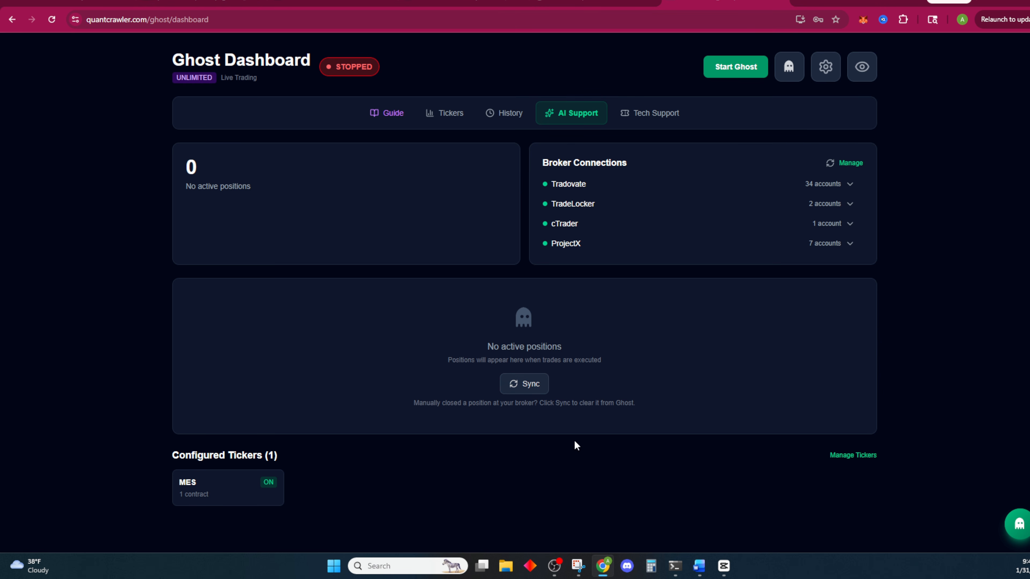
left_click(522, 384)
left_click(734, 68)
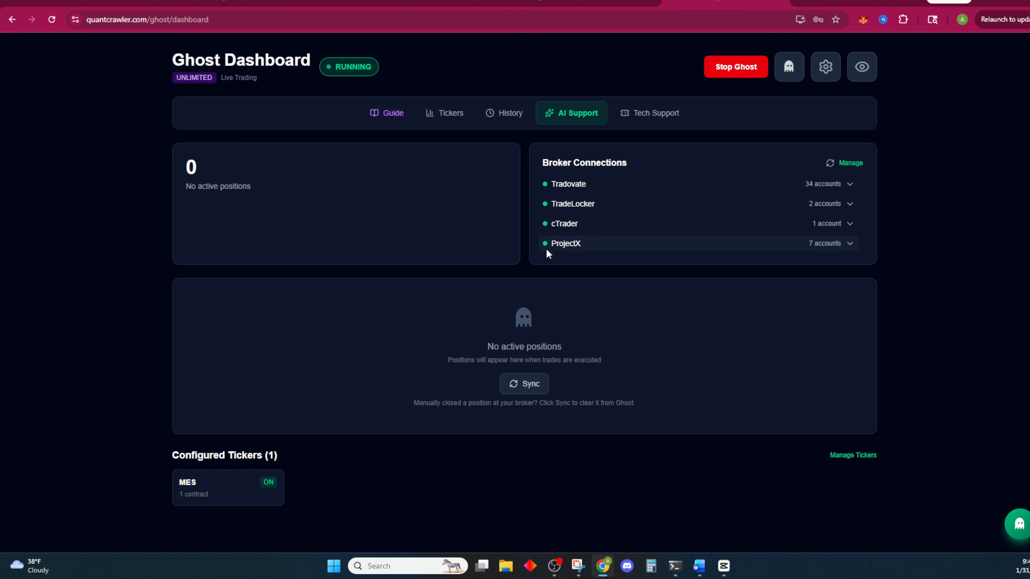
- Trigger Ghost's Vanish function to close all open positions and confirm it
left_click(788, 67)
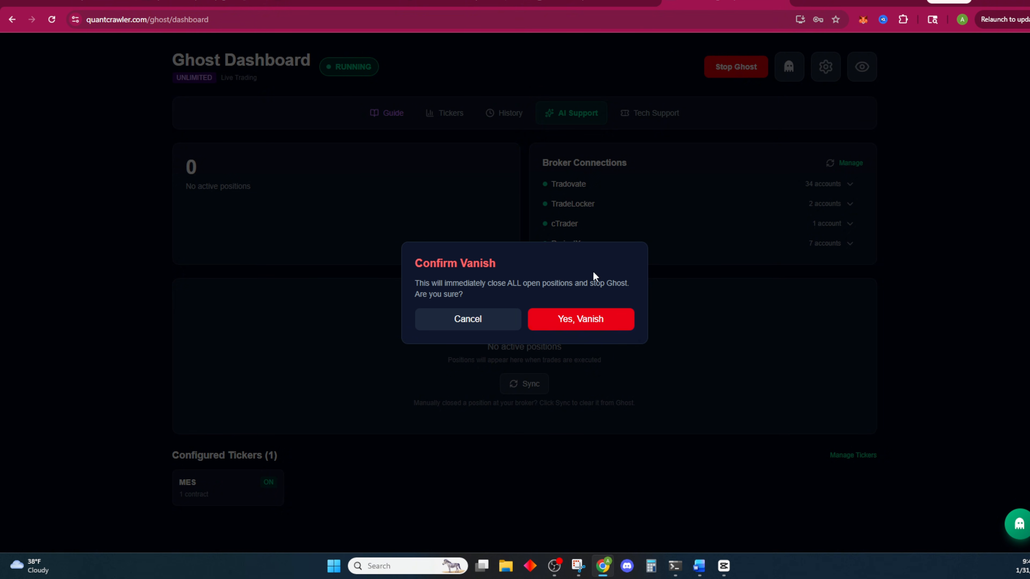
left_click(577, 324)
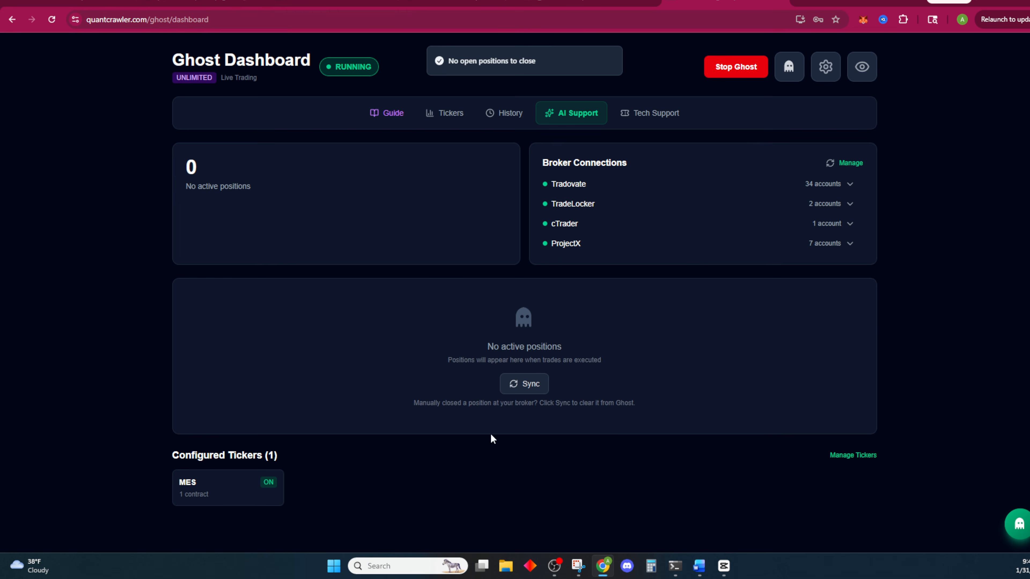